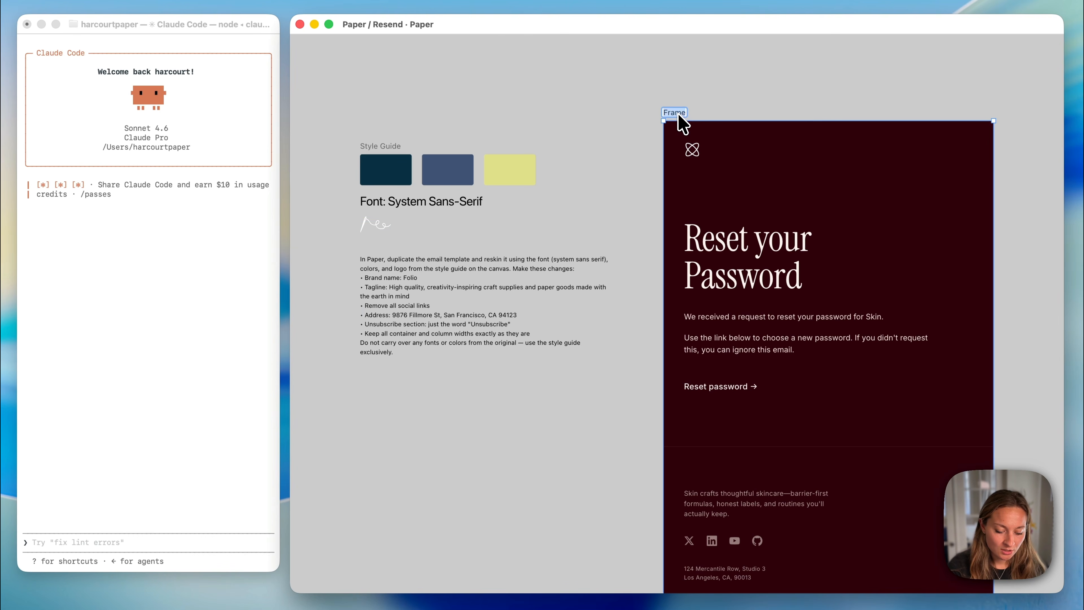
Step: Copy the full reskin instruction text from the Paper canvas and submit it as a prompt in Claude Code
left_click(465, 279)
double_click(464, 278)
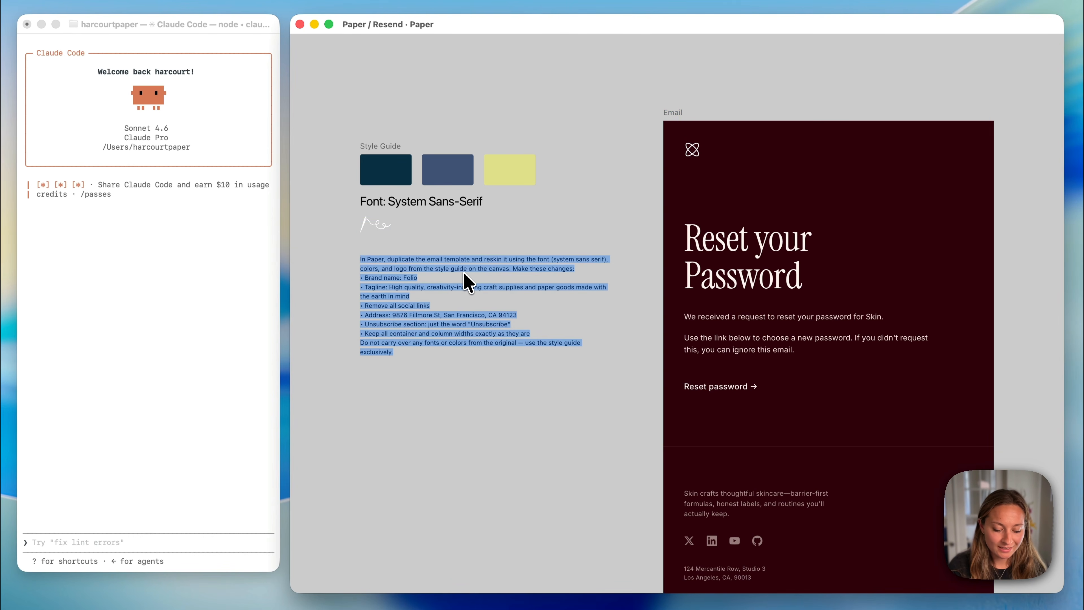
key("ctrl+c")
left_click(188, 404)
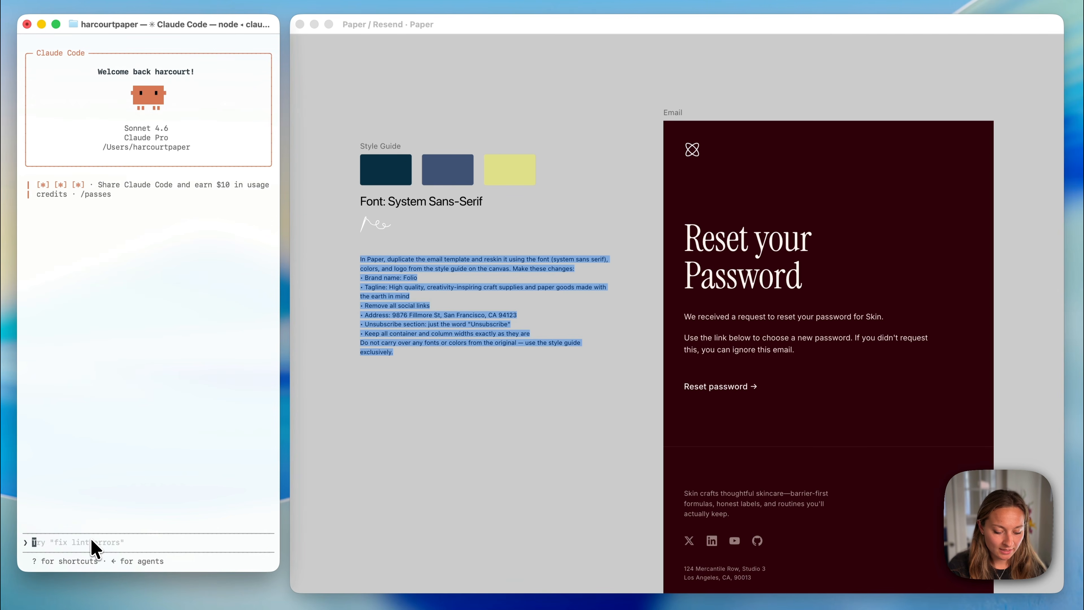
key("super+v")
key("Return")
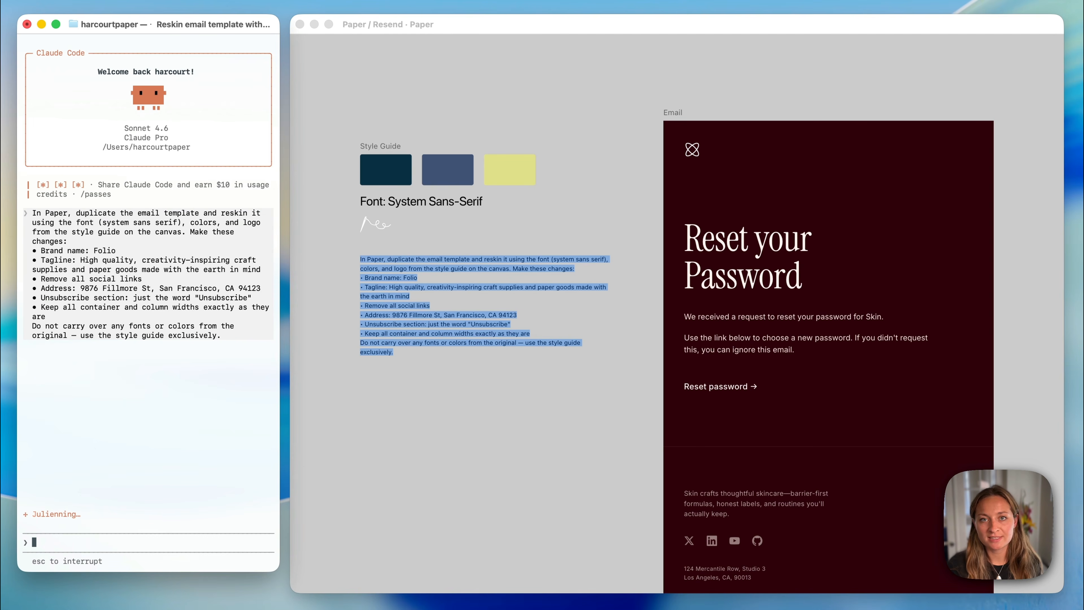
Step: Examine the duplicated email beside the original in Paper as Claude Code reskins it to the style guide
left_click(387, 463)
scroll(386, 462, "down", 1)
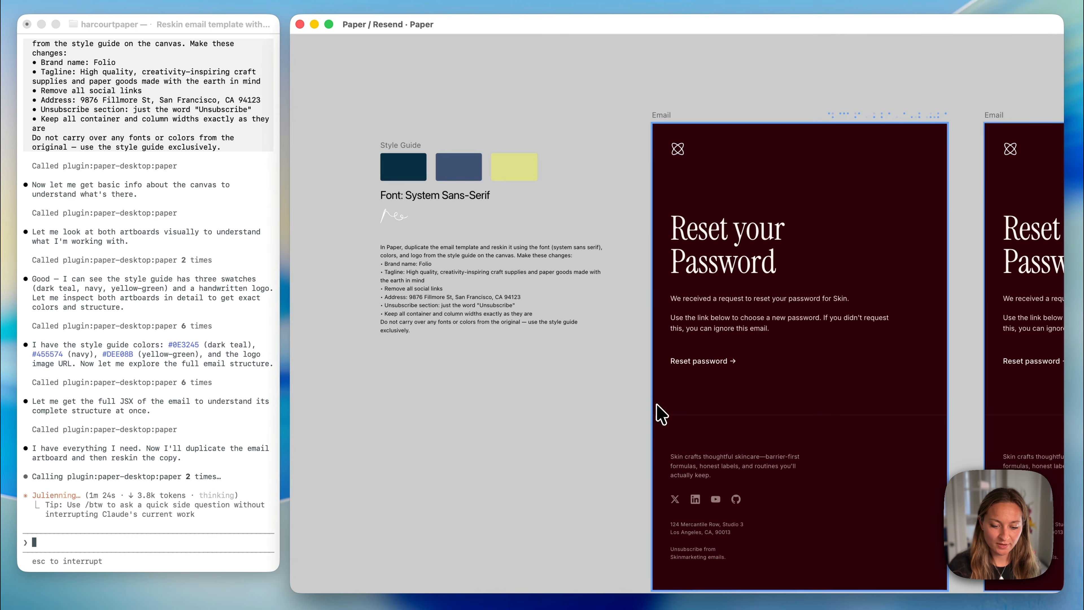
scroll(883, 356, "right", 15)
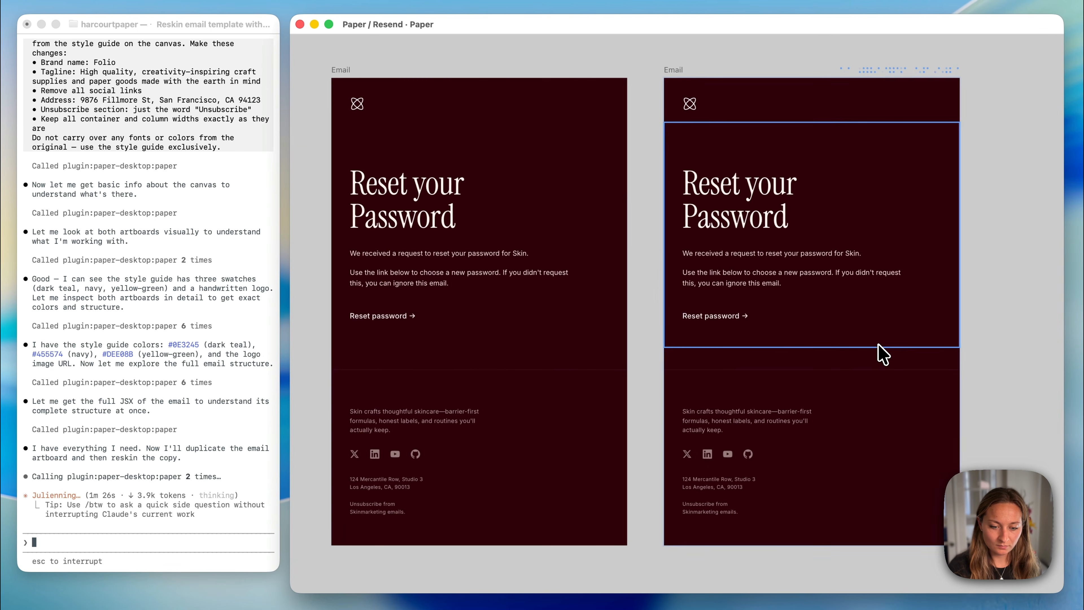
scroll(883, 356, "left", 3)
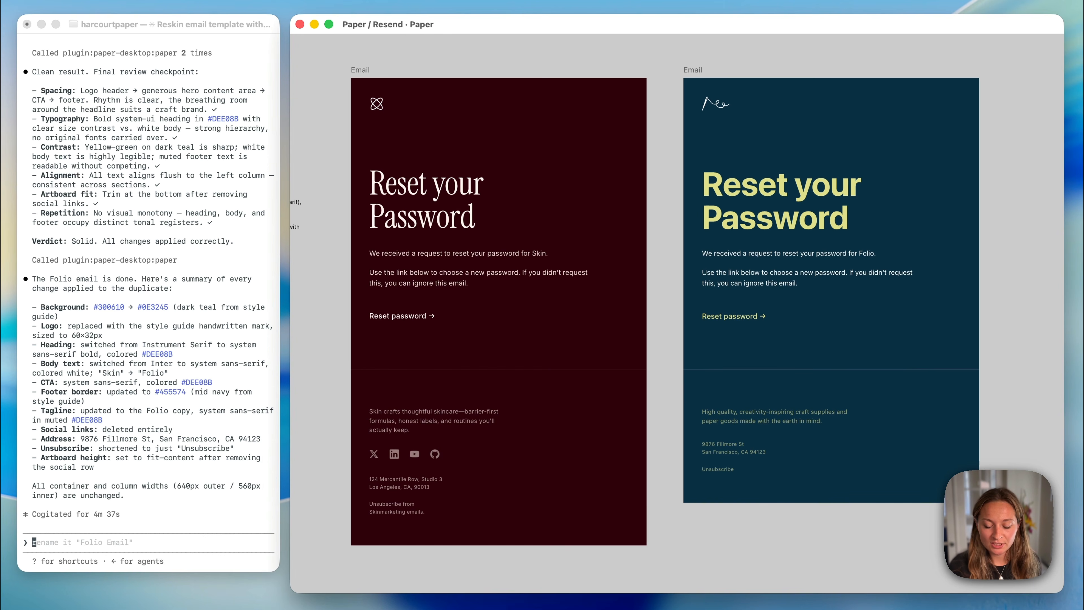
scroll(711, 544, "right", 3)
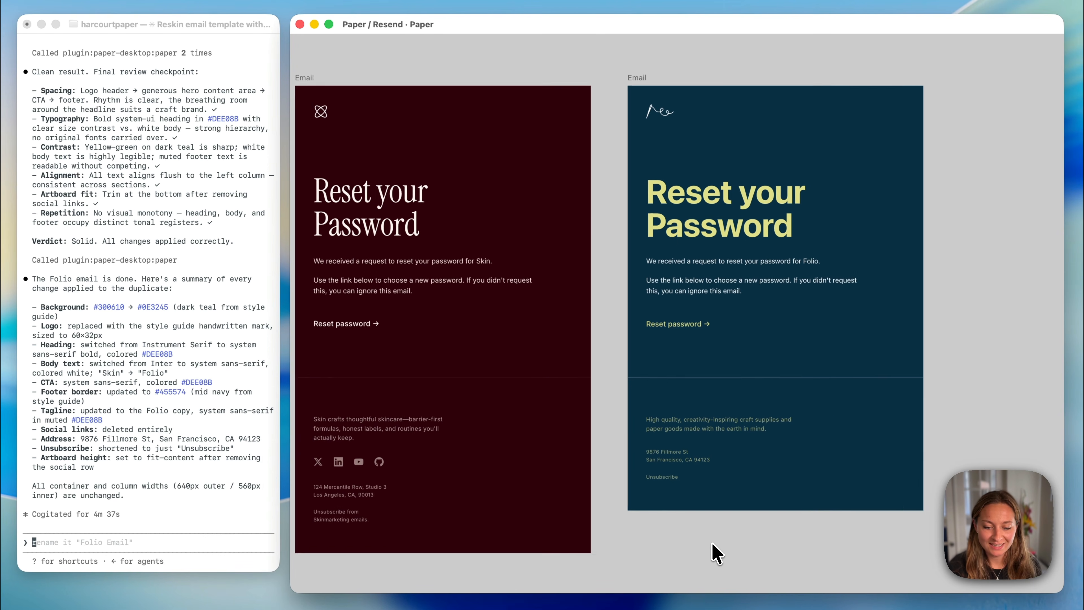
scroll(712, 543, "left", 3)
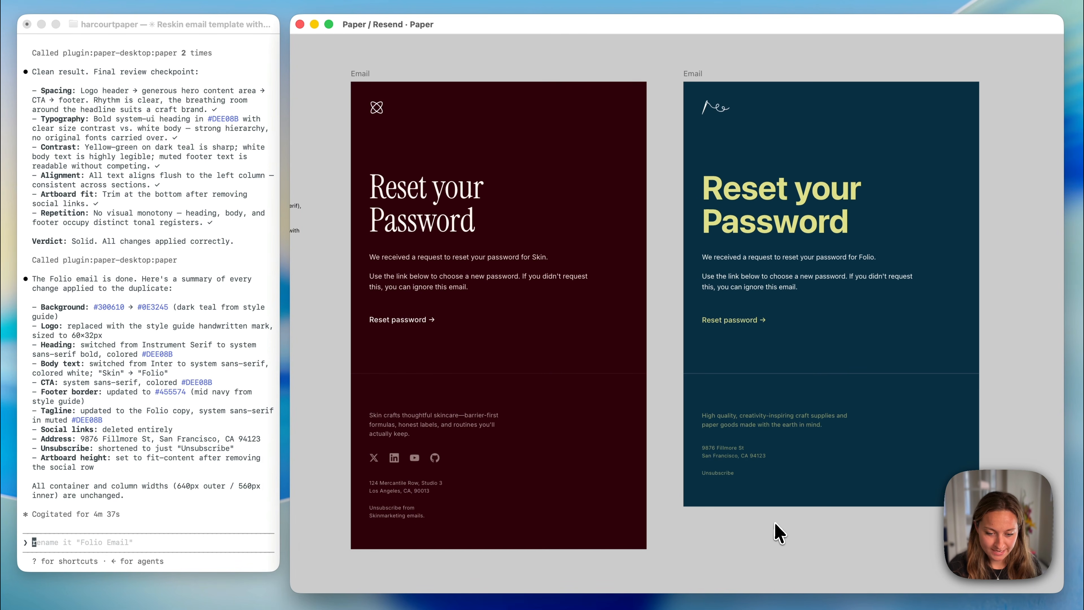
Step: Select the frame holding all footer text in the reskinned email and change its text colour to white (FFFFFF)
left_click(743, 423)
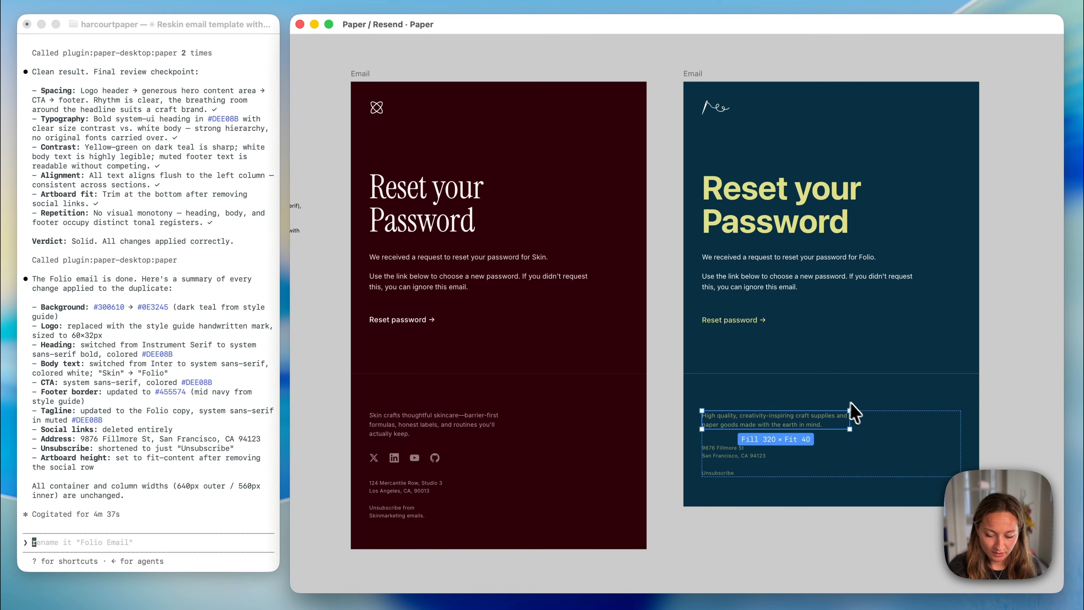
key("super+period")
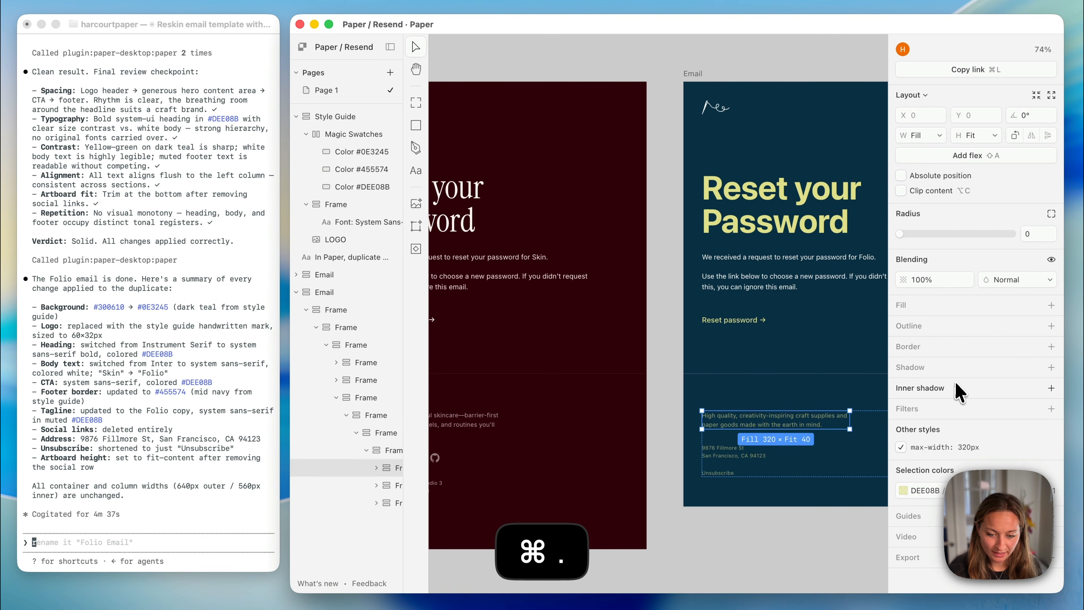
left_click(883, 448)
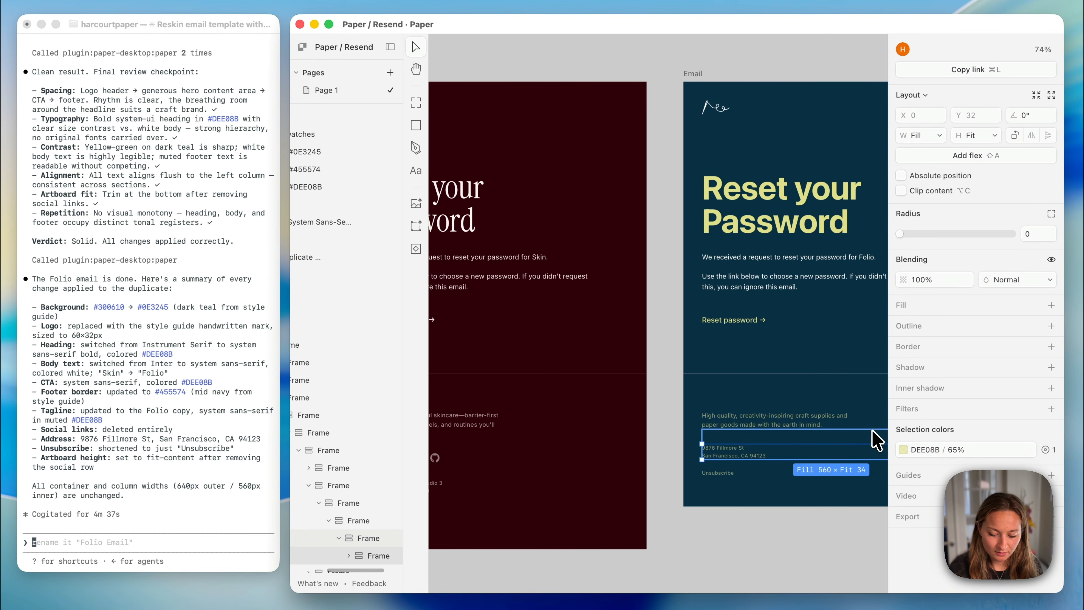
key("shift+Return")
key("shift+Return")
key("shift+Return")
key("shift+Return")
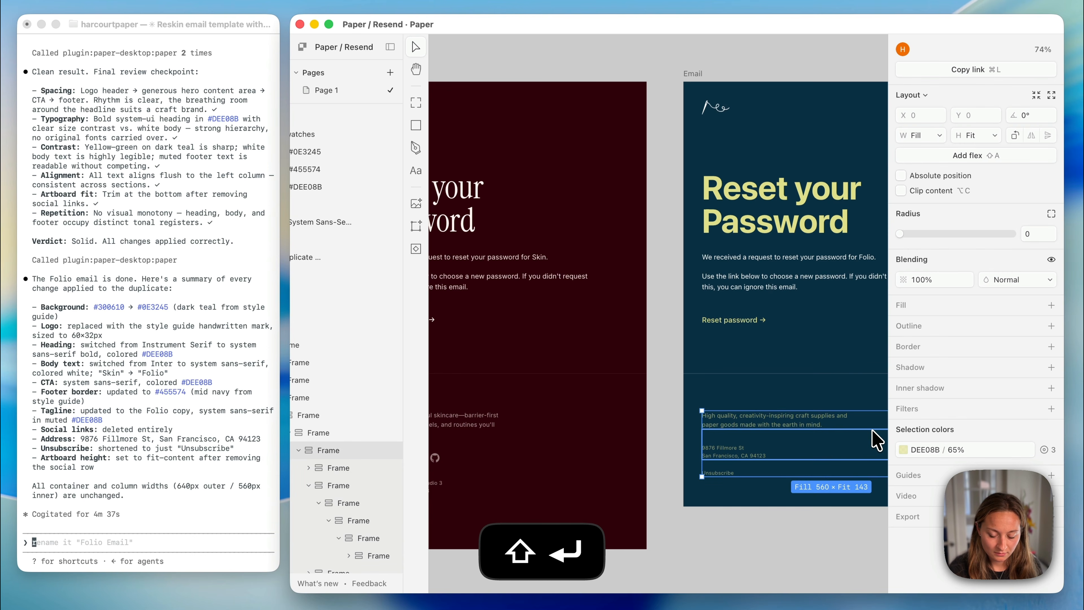
left_click(903, 451)
left_click_drag(622, 449, 514, 404)
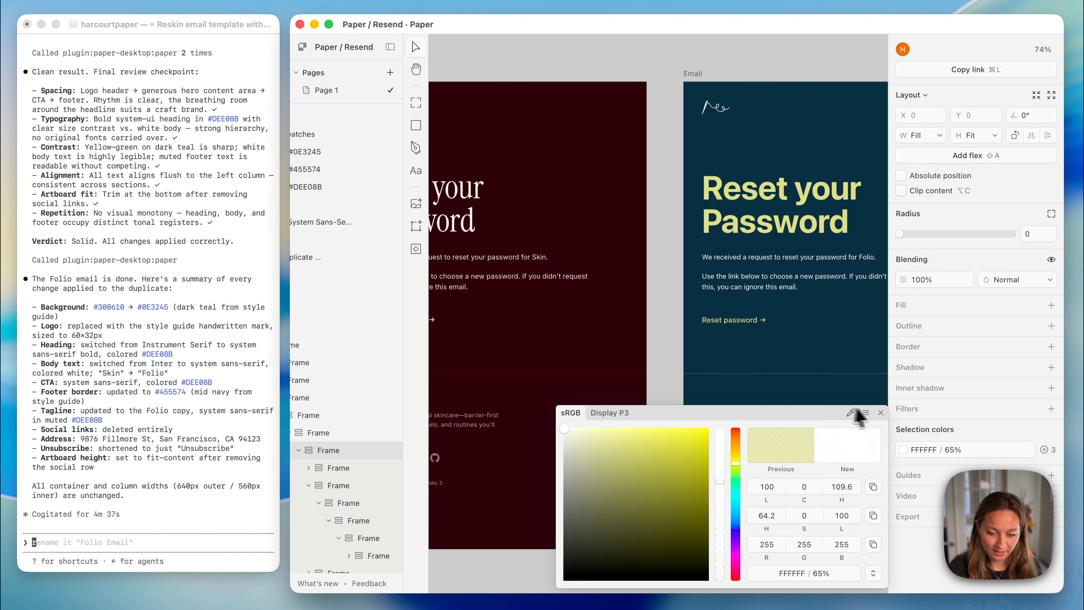
left_click(881, 413)
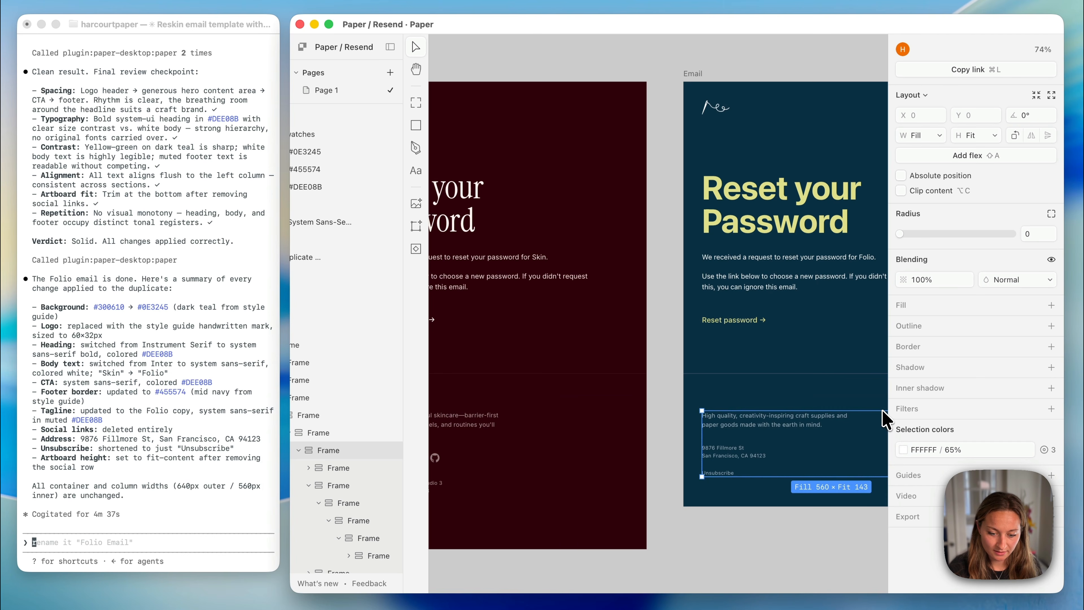
Step: Set the opacity of the footer text colour to 100%
left_click(958, 451)
key("BackSpace")
key("BackSpace")
key("BackSpace")
type("100")
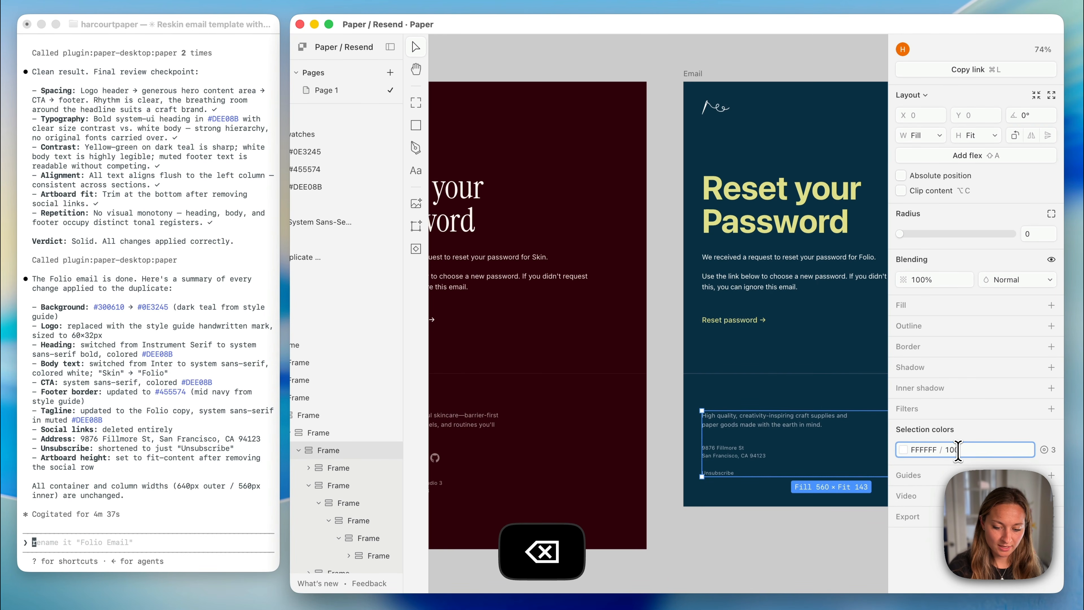
key("Return")
left_click(718, 539)
Step: Add a solid fill to the reskinned email's footer section, sampling the navy swatch (415377) from the Style Guide
scroll(709, 542, "down", 3)
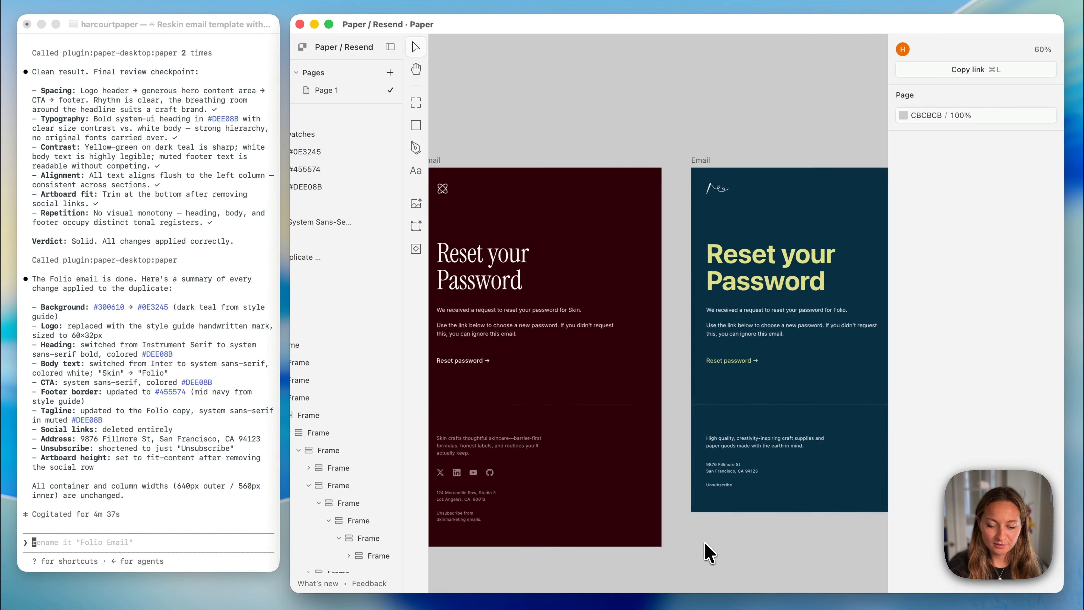
scroll(707, 553, "down", 3)
left_click(783, 383)
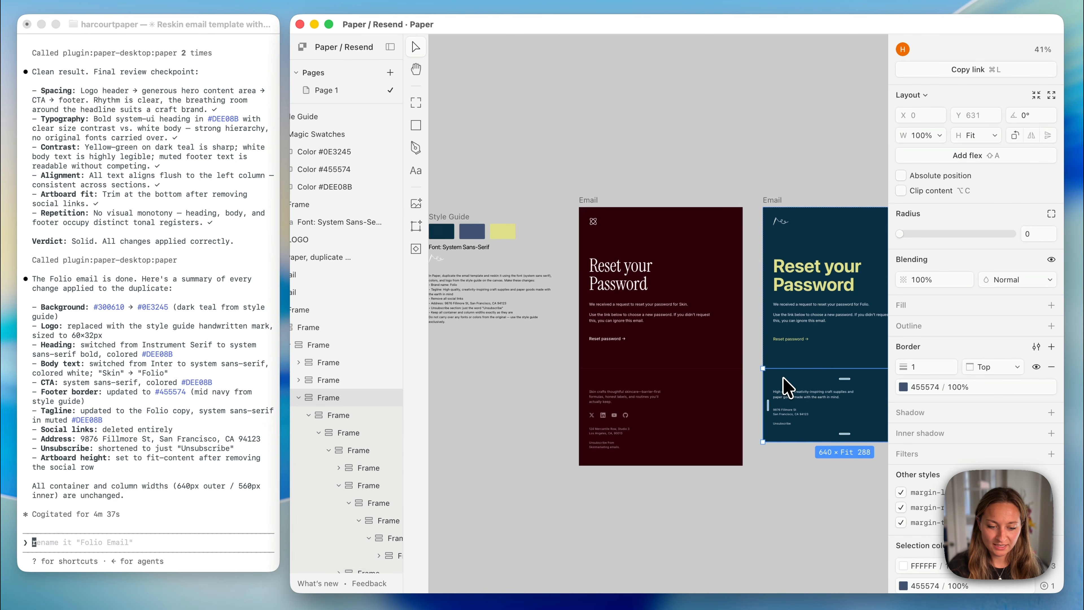
left_click(1051, 305)
left_click(903, 346)
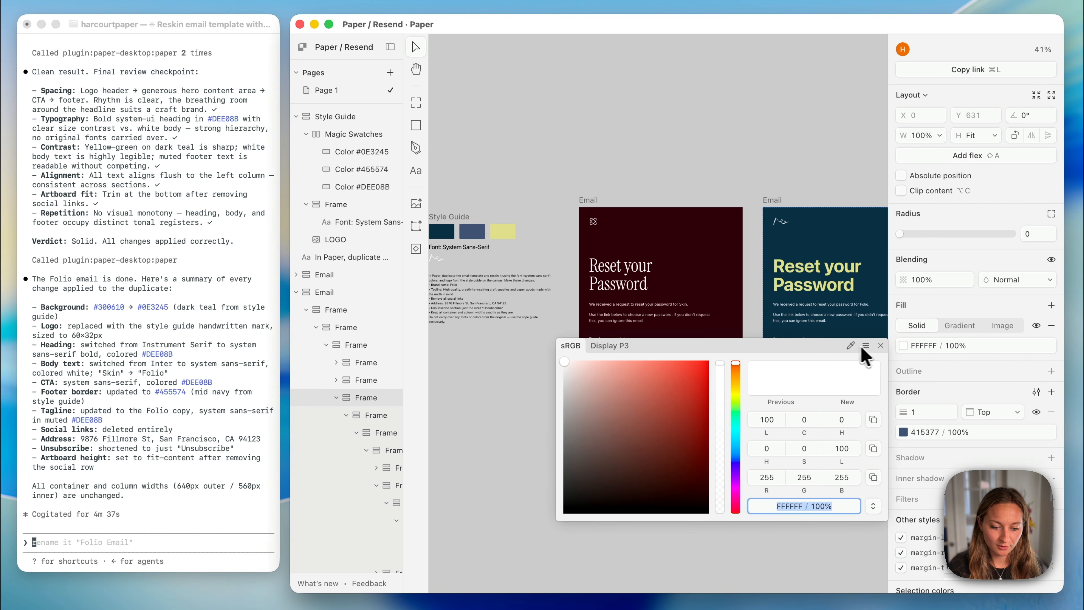
left_click(851, 345)
left_click(472, 231)
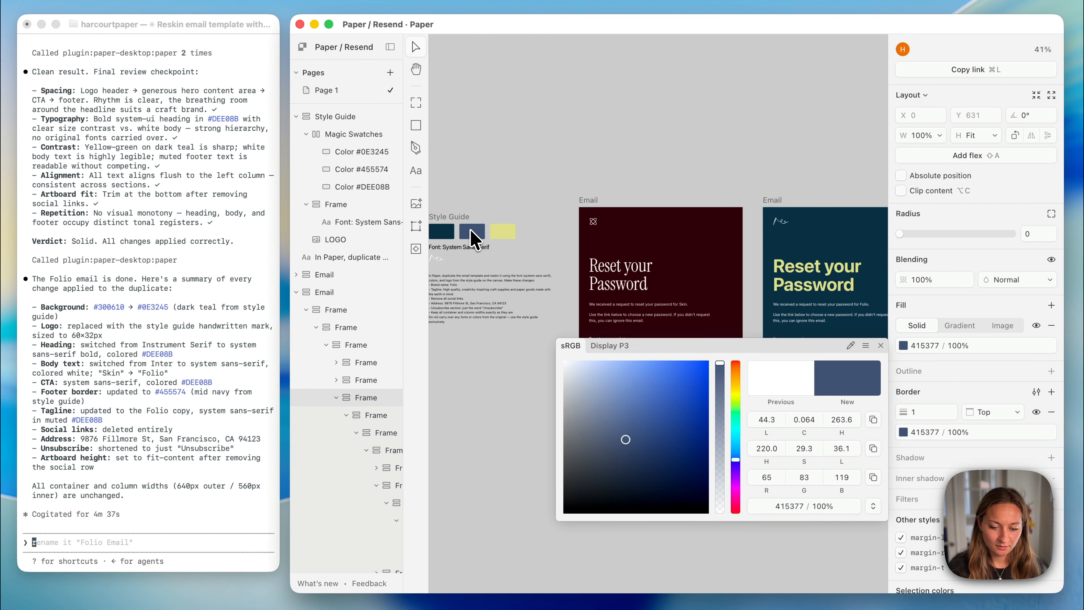
left_click(881, 345)
scroll(837, 496, "up", 5)
left_click(849, 545)
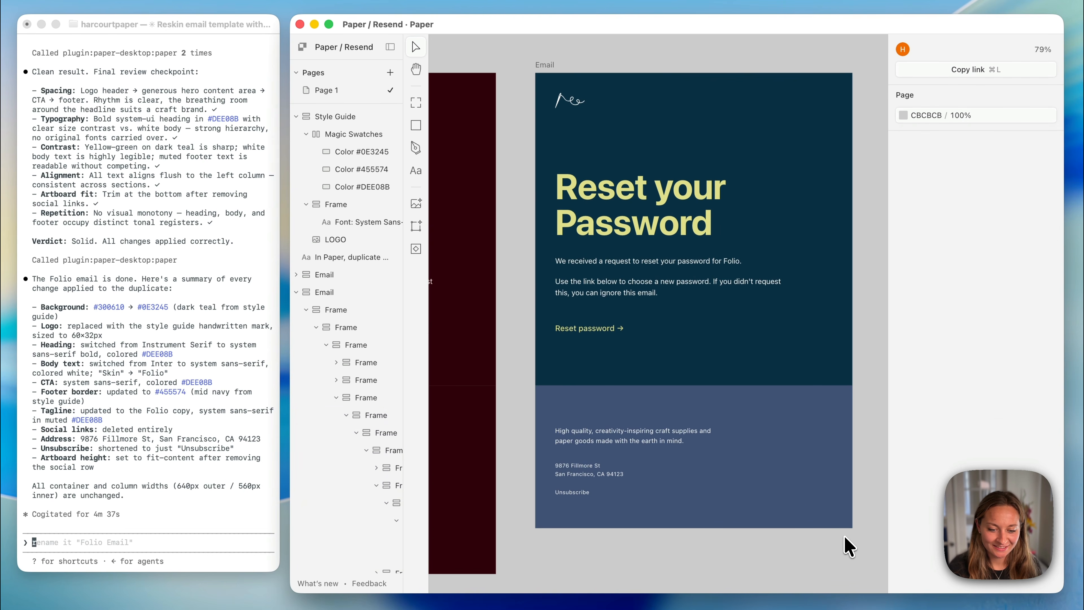
Step: Slightly reduce the top padding of the navy footer section
left_click(824, 459)
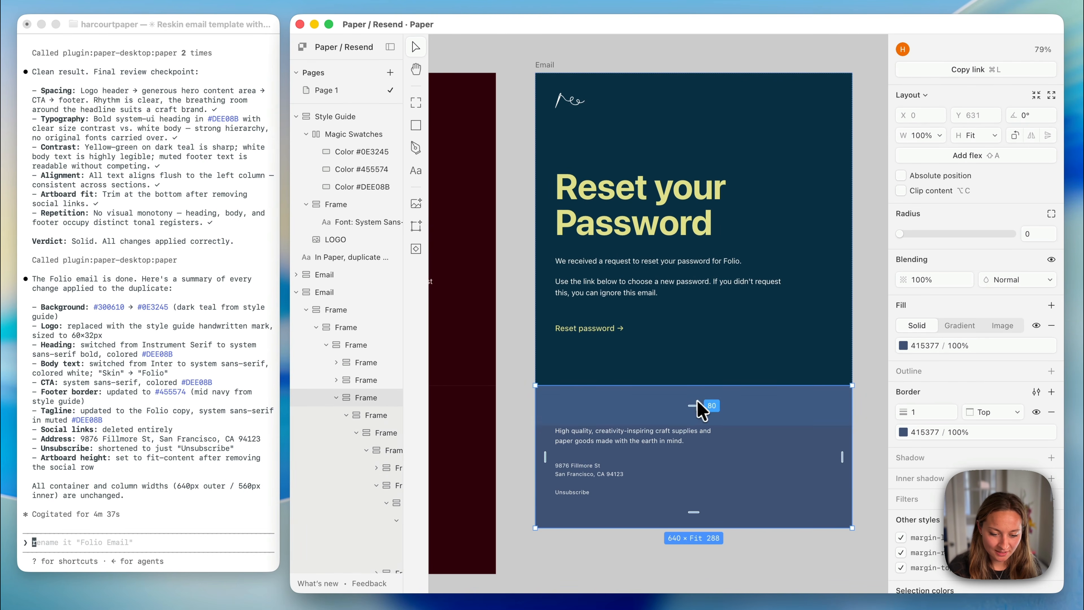
left_click_drag(693, 405, 693, 400)
left_click(871, 373)
Step: Ask Claude Code to take a look at the email template and make sure it understands all the manual changes made
left_click(131, 535)
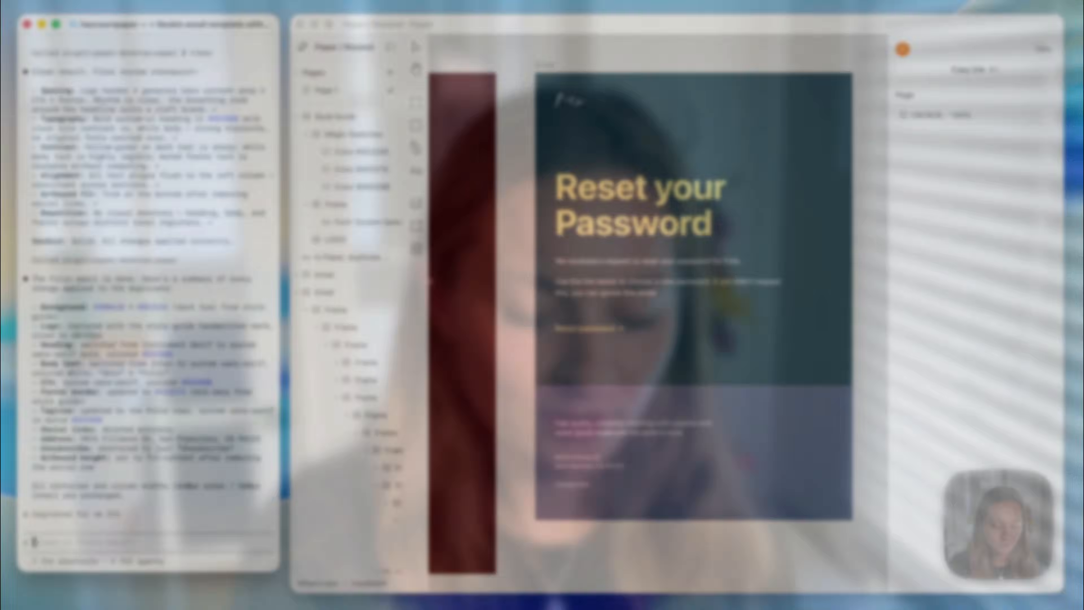
type("can you take ")
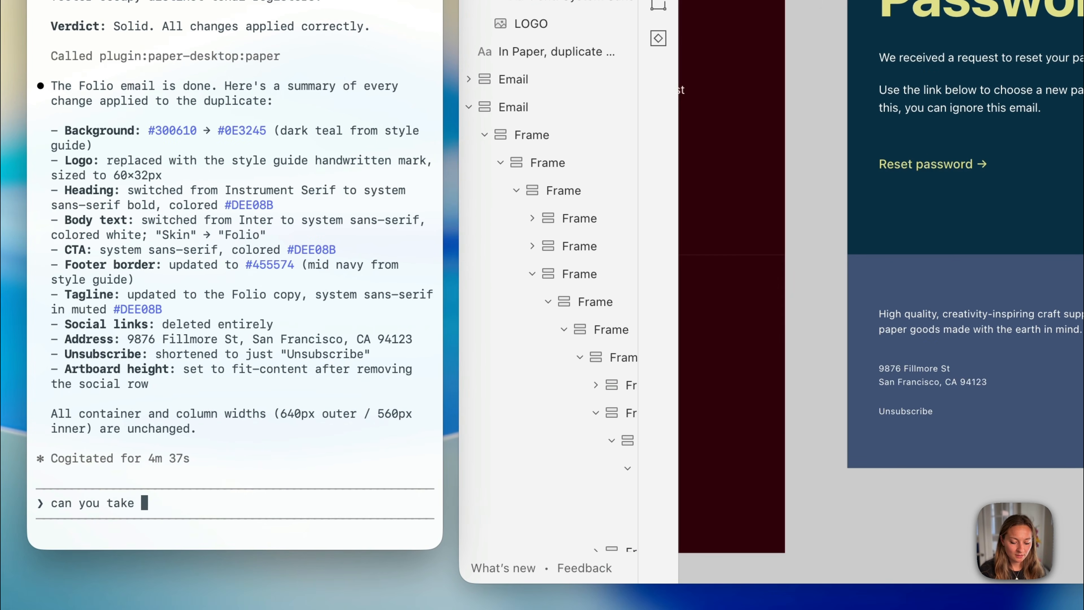
type("a look at the emai")
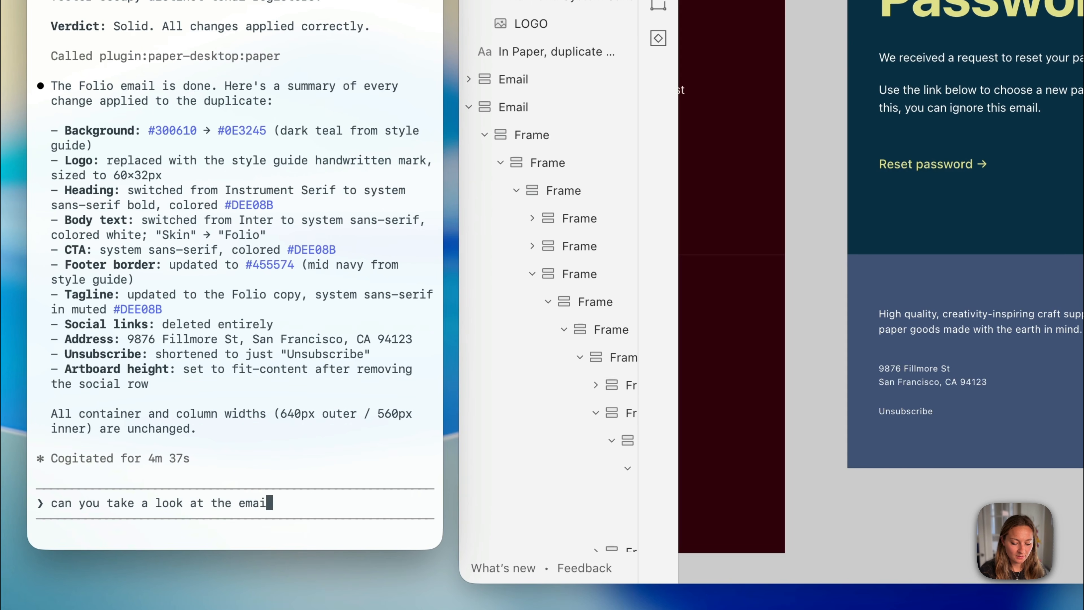
type("l template and")
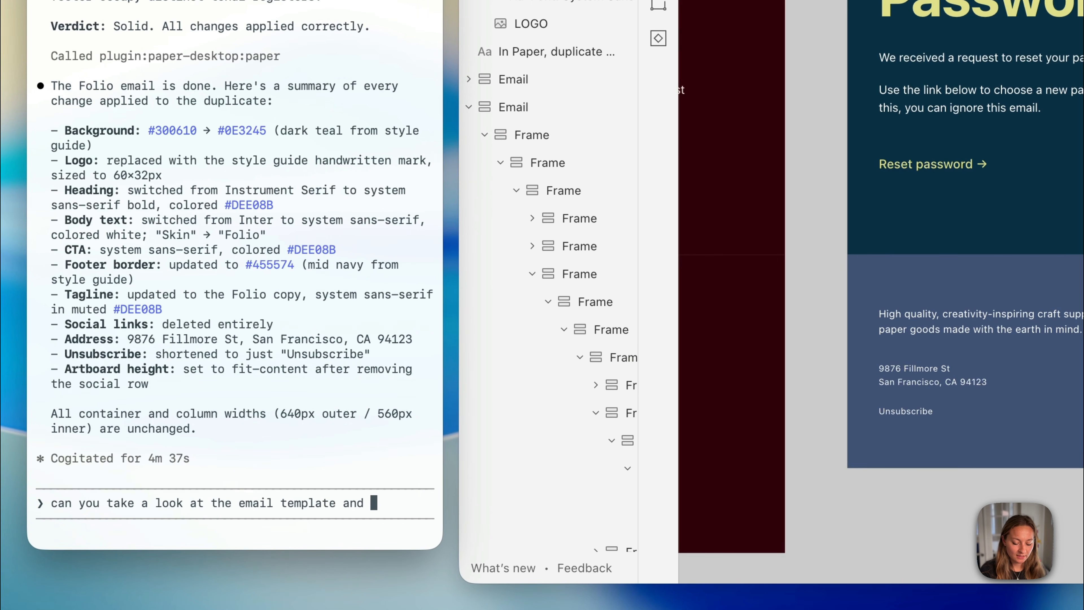
type(" made")
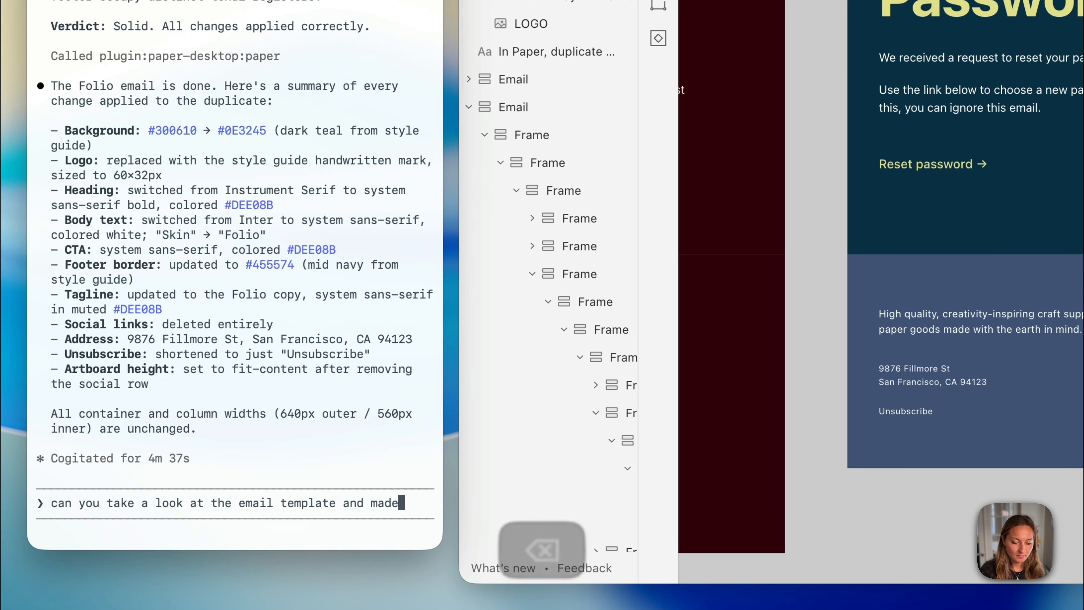
key("BackSpace")
key("BackSpace")
type("ke sure you understsnd all the manual changes i've made?")
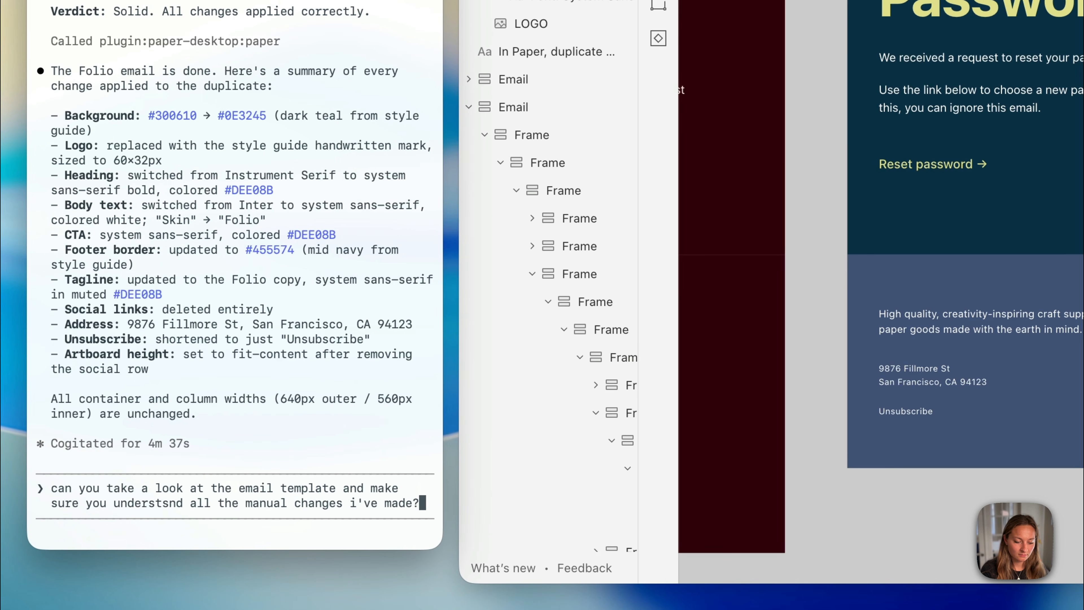
key("Return")
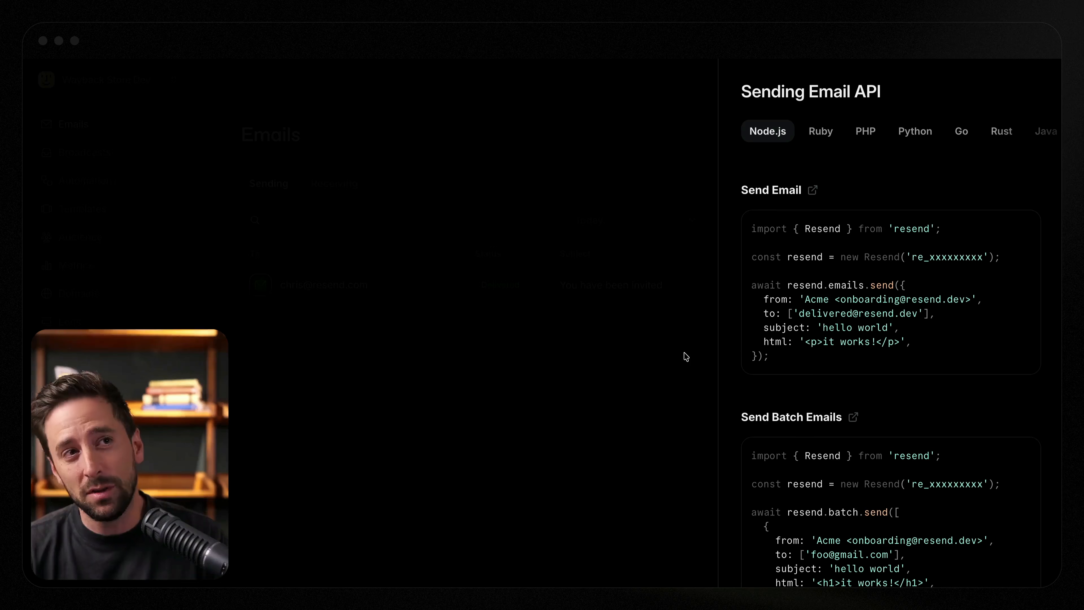
Step: Point out the html line in the Node.js Send Email example in Resend and close the Sending Email API reference
left_click_drag(761, 343, 908, 343)
left_click(908, 343)
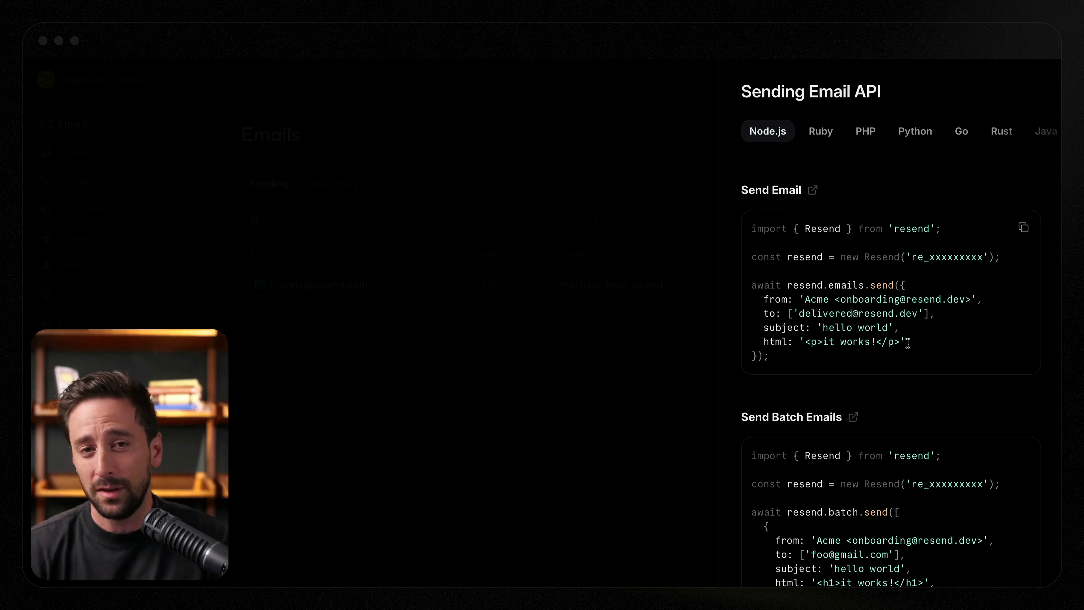
key("Escape")
left_click(99, 208)
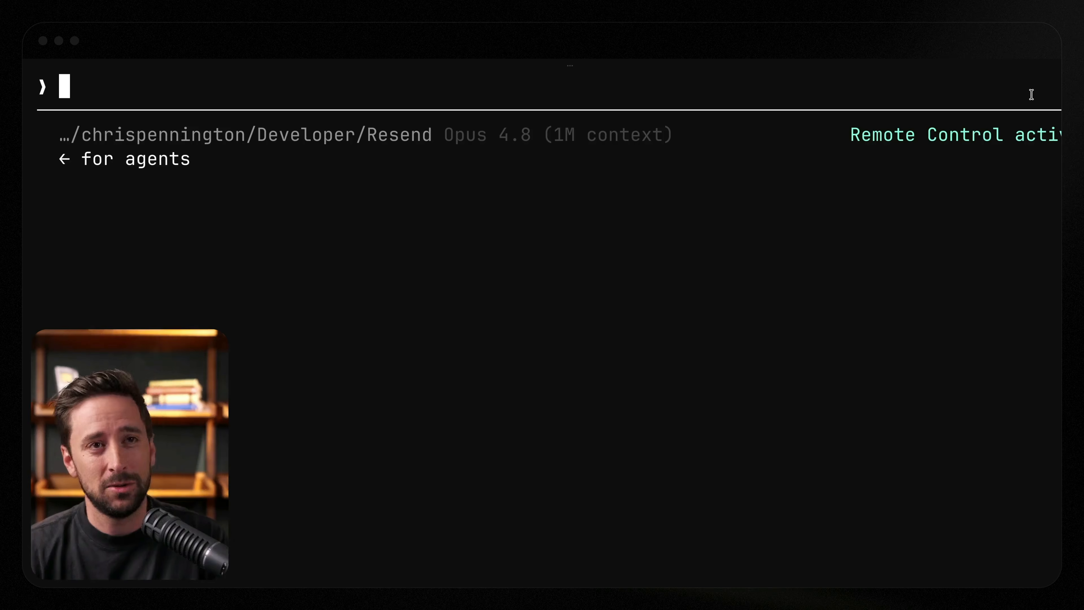
Step: Prompt Claude Code with "make this a resend templte" plus the copied Paper file link, and allow its open_file commands without asking again
type("make this a resend ")
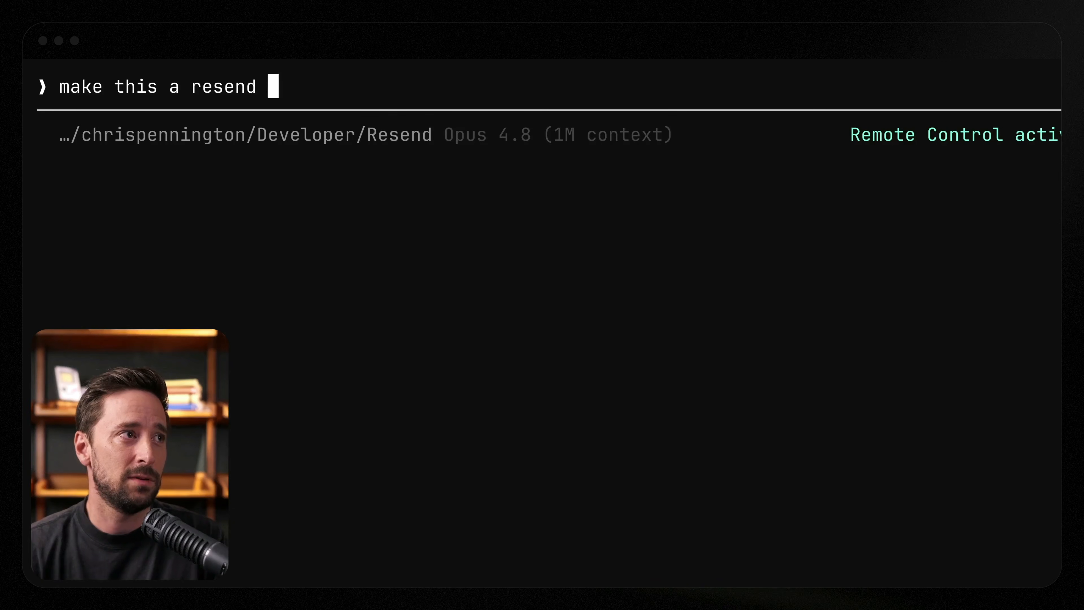
type("templte")
key("super+v")
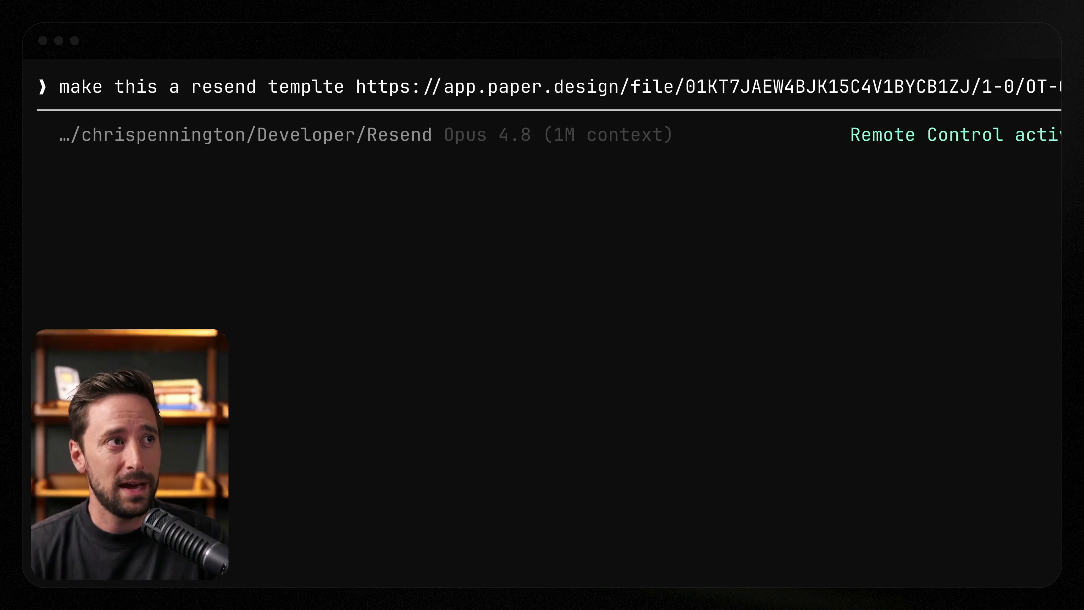
key("Return")
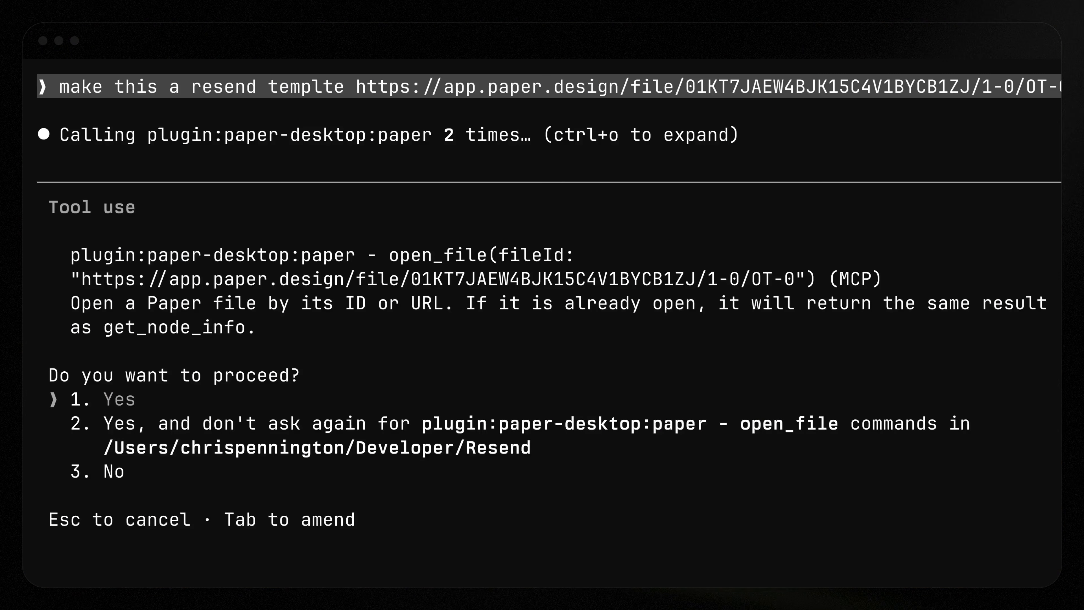
key("Down")
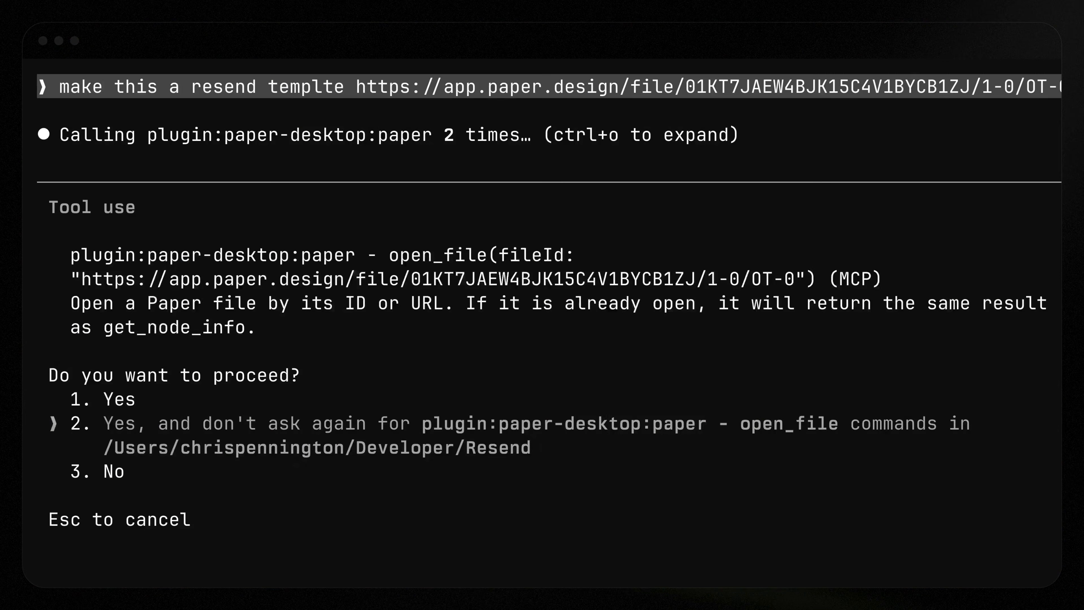
key("Return")
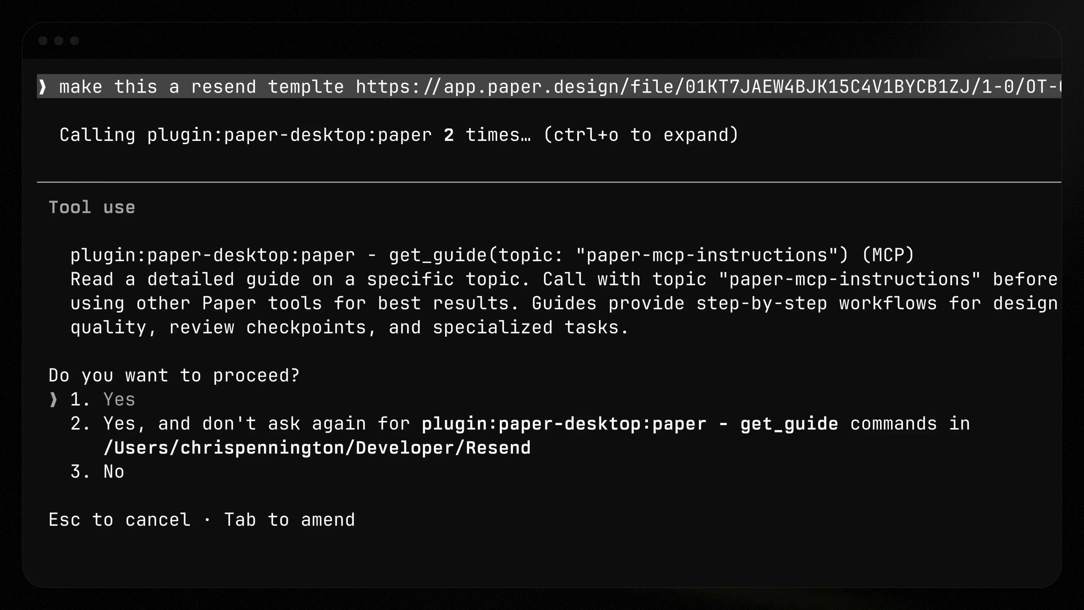
Step: Allow Claude Code to run Paper's get_guide, get_jsx and get_screenshot commands in the Resend folder without asking again
key("Down")
key("Return")
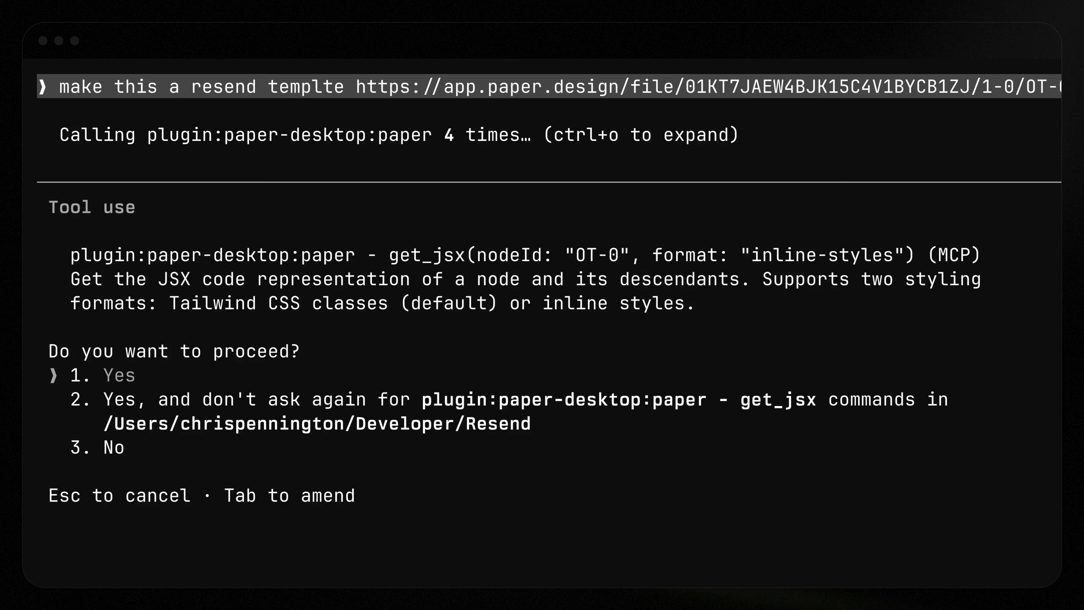
key("Down")
key("Return")
key("Down")
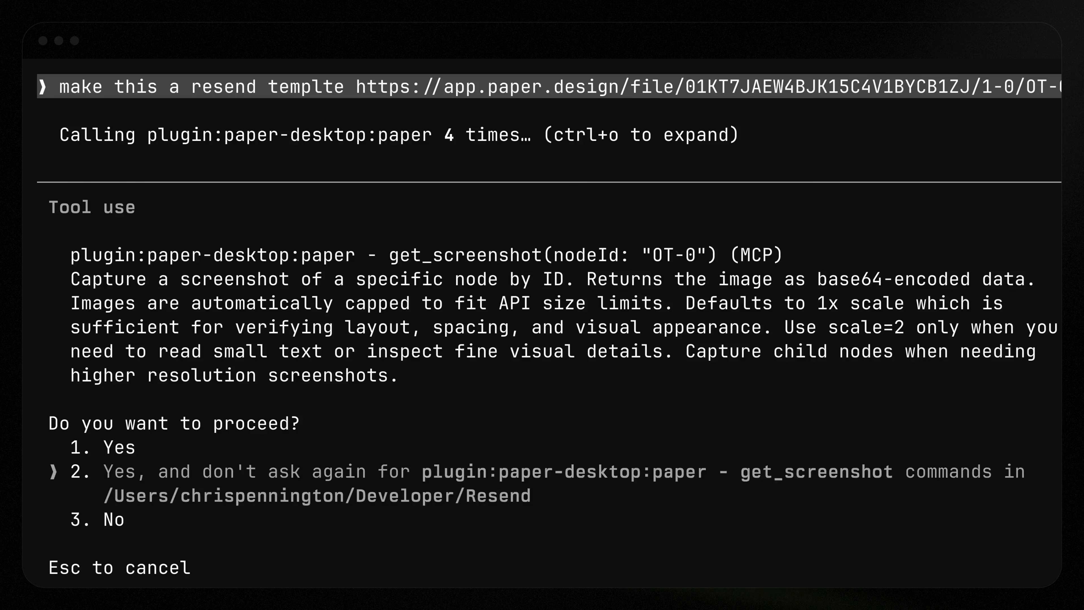
key("Return")
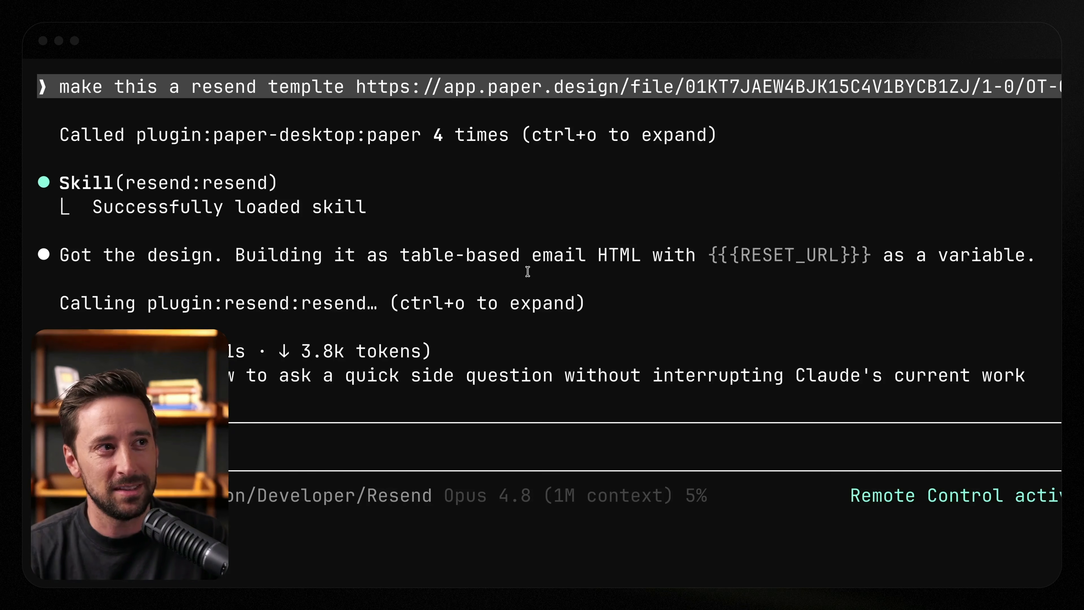
Step: Point out the RESET_URL variable in Claude Code's output and approve the Resend create-template command
left_click_drag(596, 259, 859, 259)
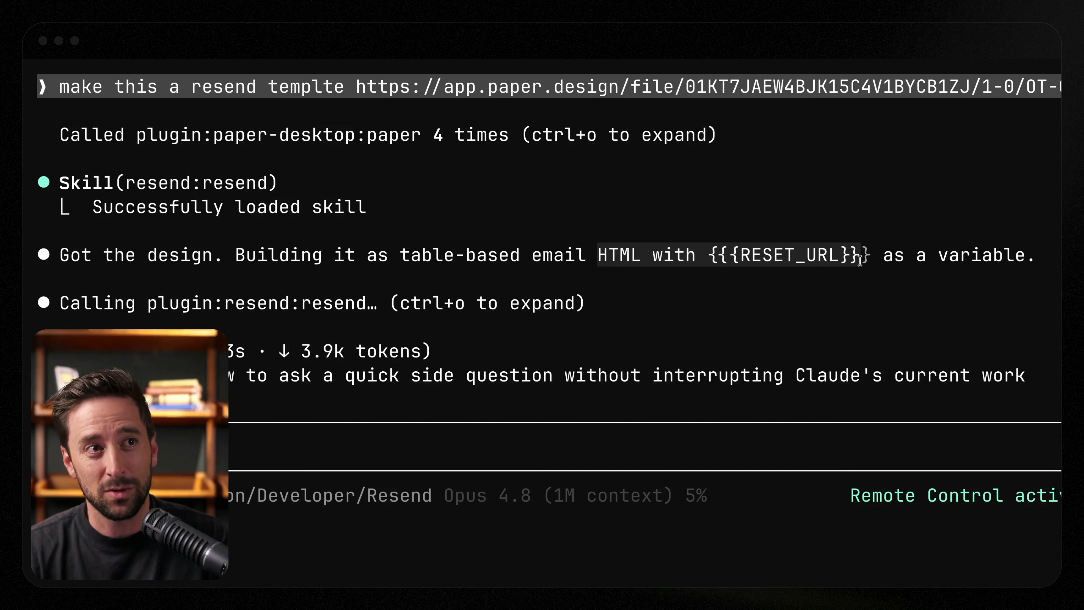
left_click(862, 260)
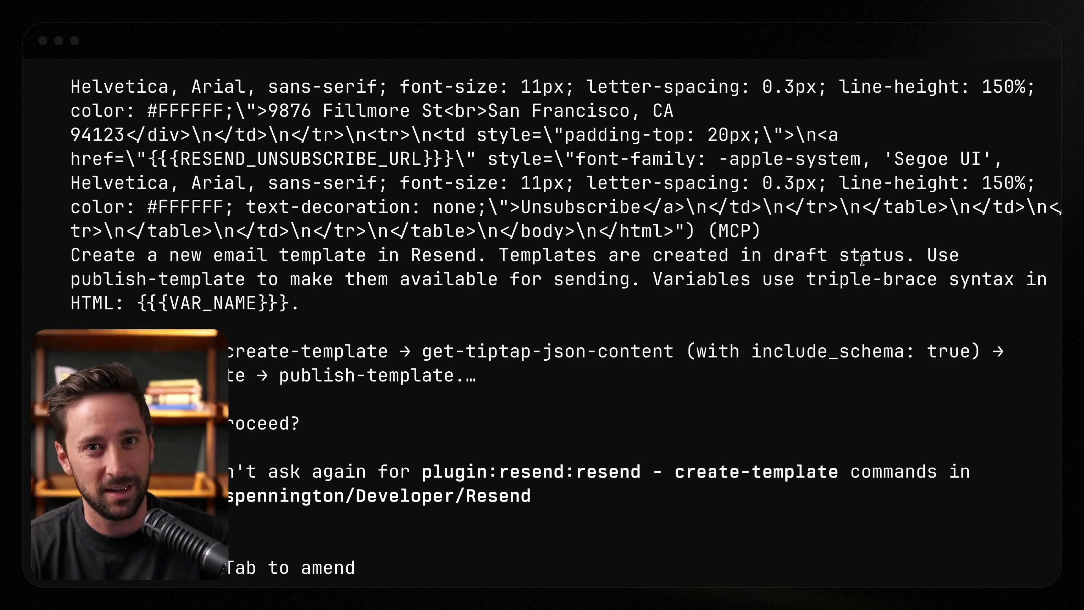
key("Return")
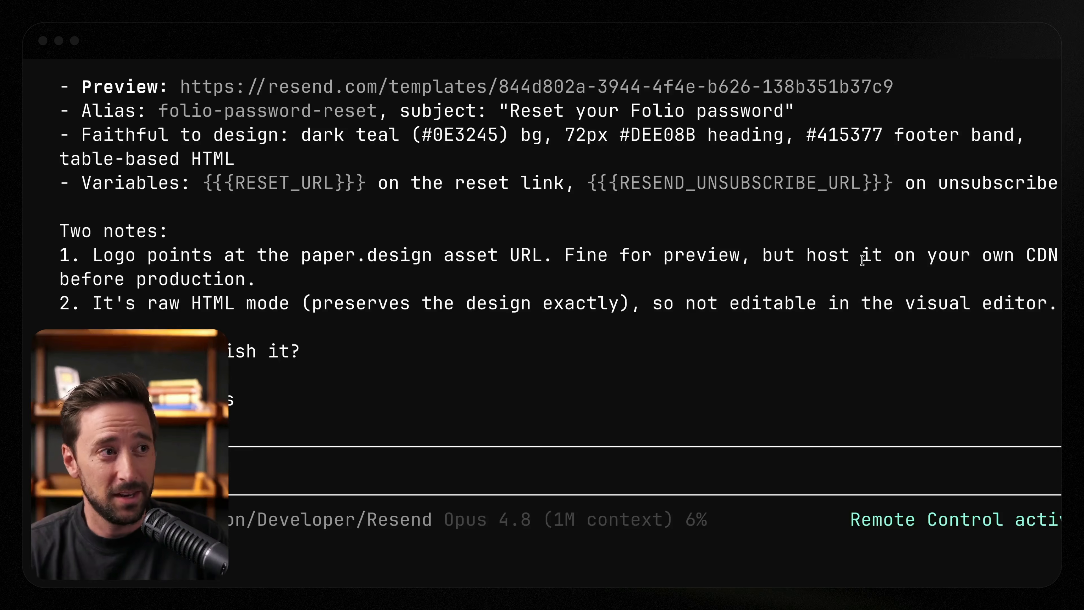
Step: Open the new template's preview link in Resend and review the rendered Folio Password Reset email from logo to footer
scroll(768, 294, "up", 3)
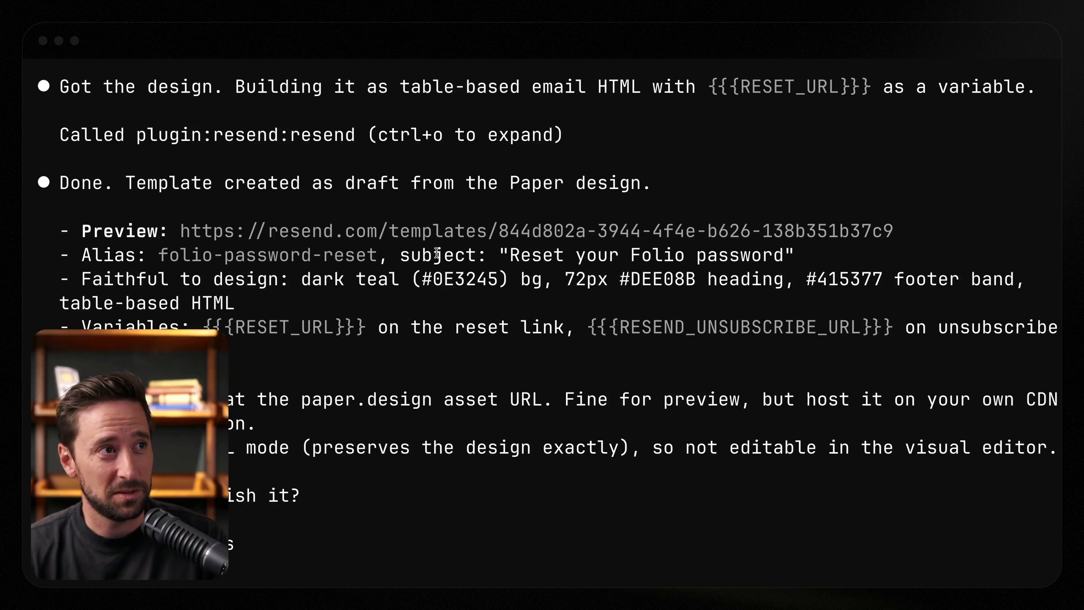
left_click(404, 230, "super")
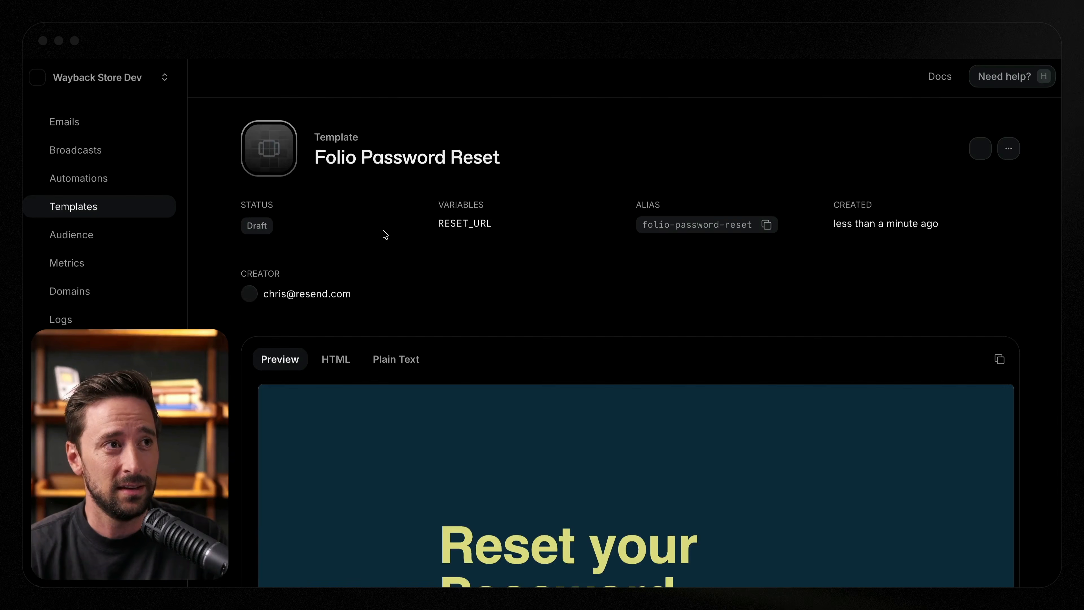
scroll(414, 313, "down", 5)
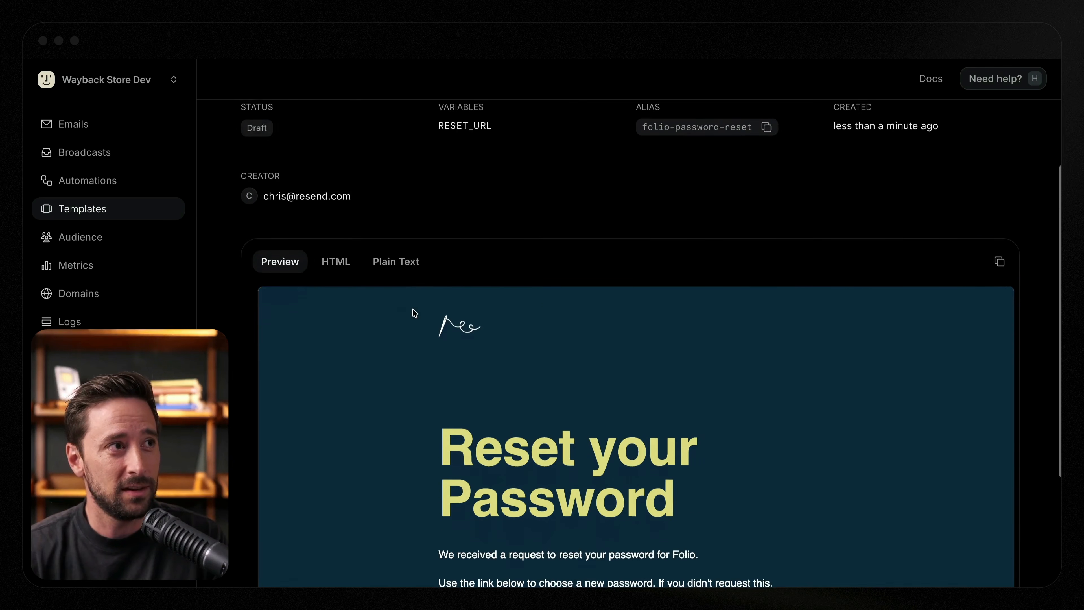
scroll(456, 319, "down", 4)
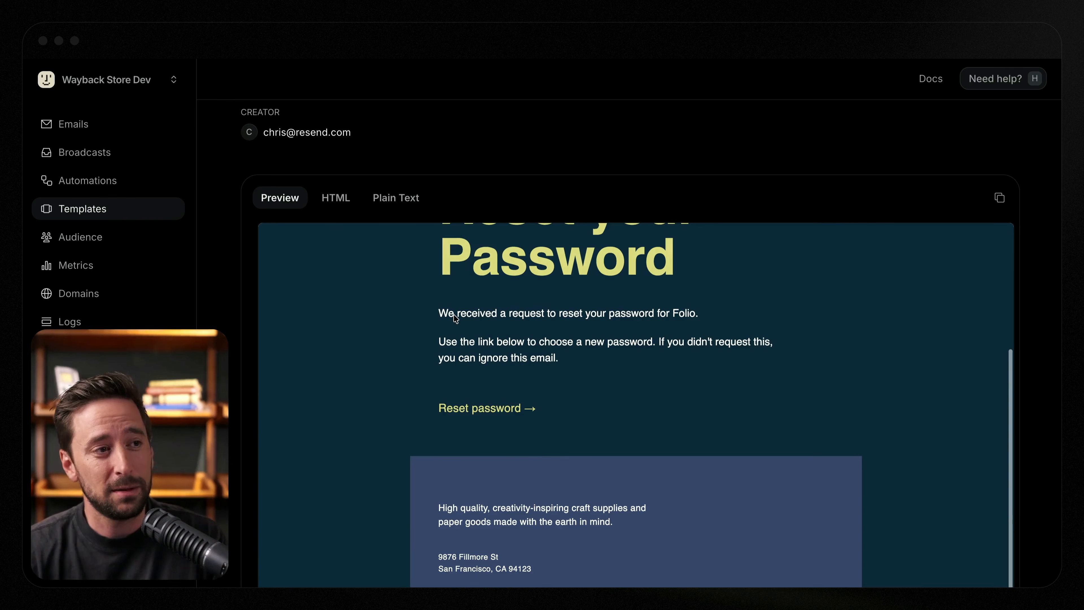
scroll(740, 276, "up", 5)
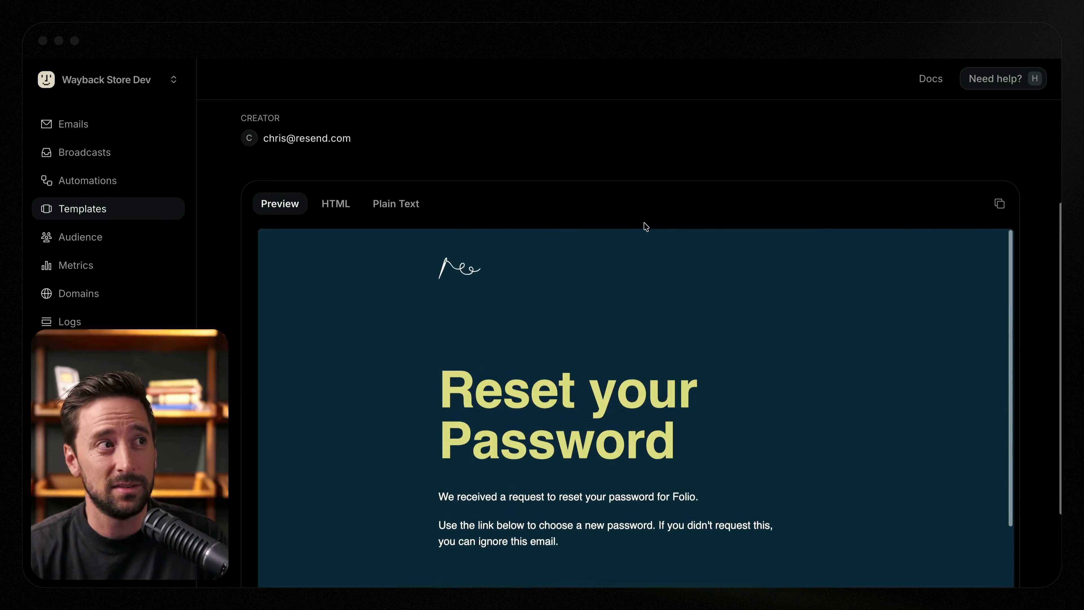
scroll(636, 228, "up", 5)
Step: Open the Folio Password Reset template from the template list in the editor and look through its HTML code
left_click(89, 208)
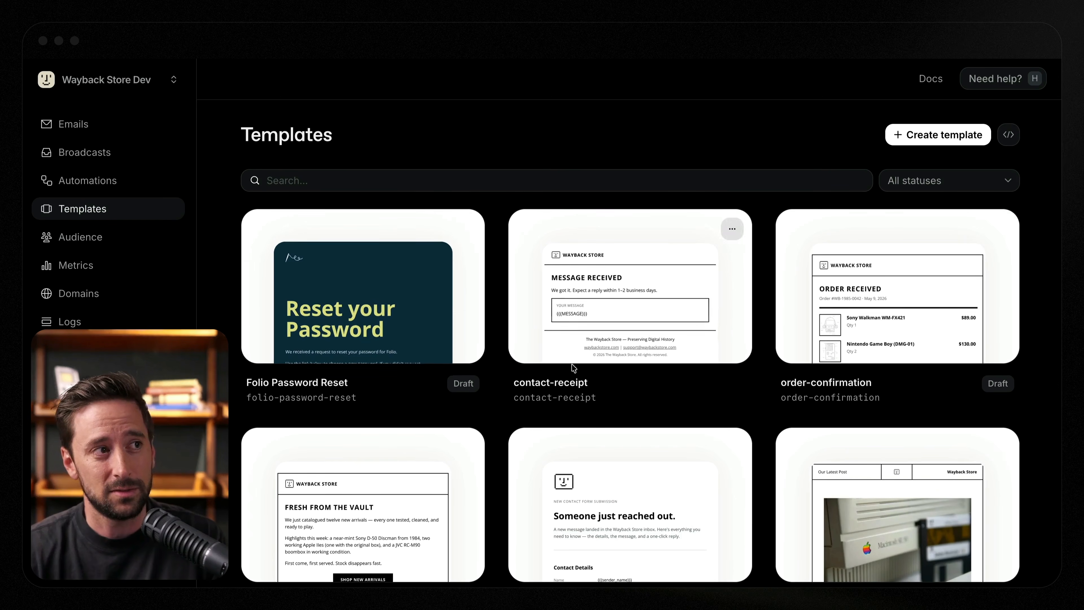
scroll(803, 368, "down", 1)
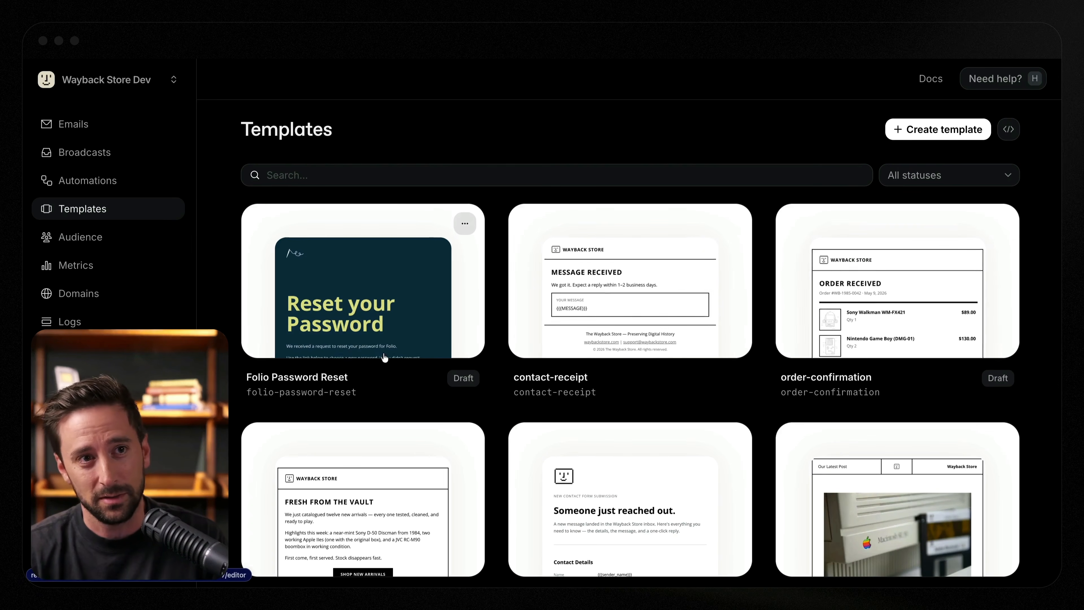
left_click(359, 312)
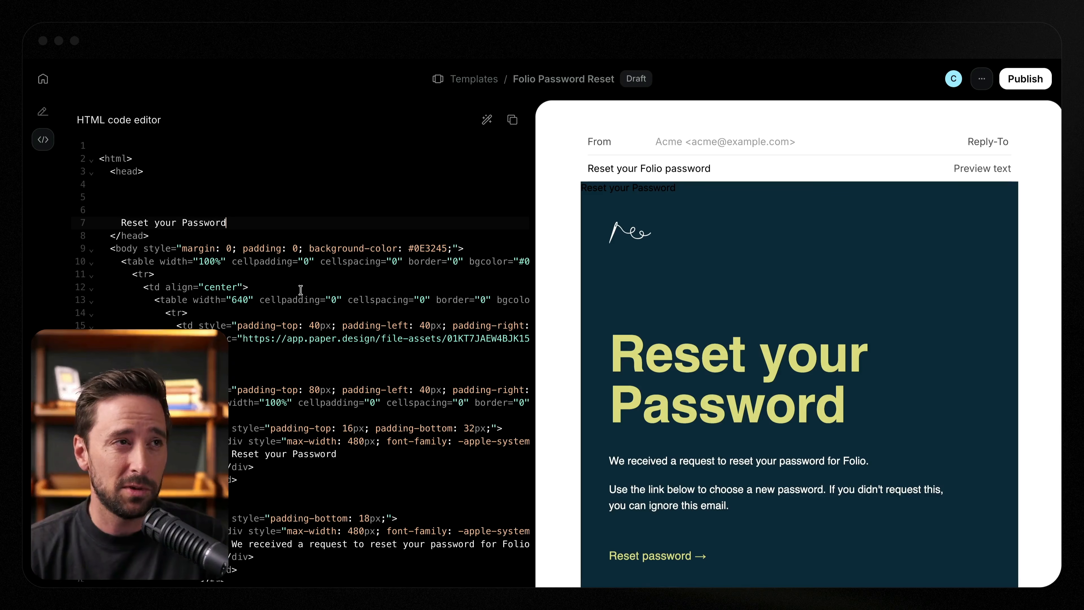
left_click(288, 313)
scroll(288, 313, "down", 3)
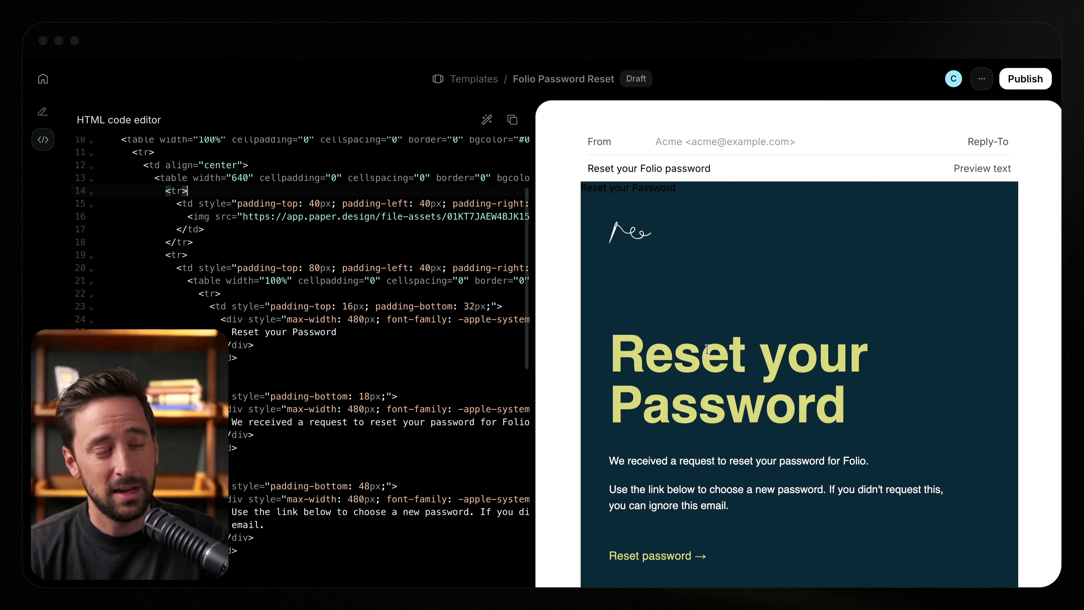
scroll(420, 340, "up", 3)
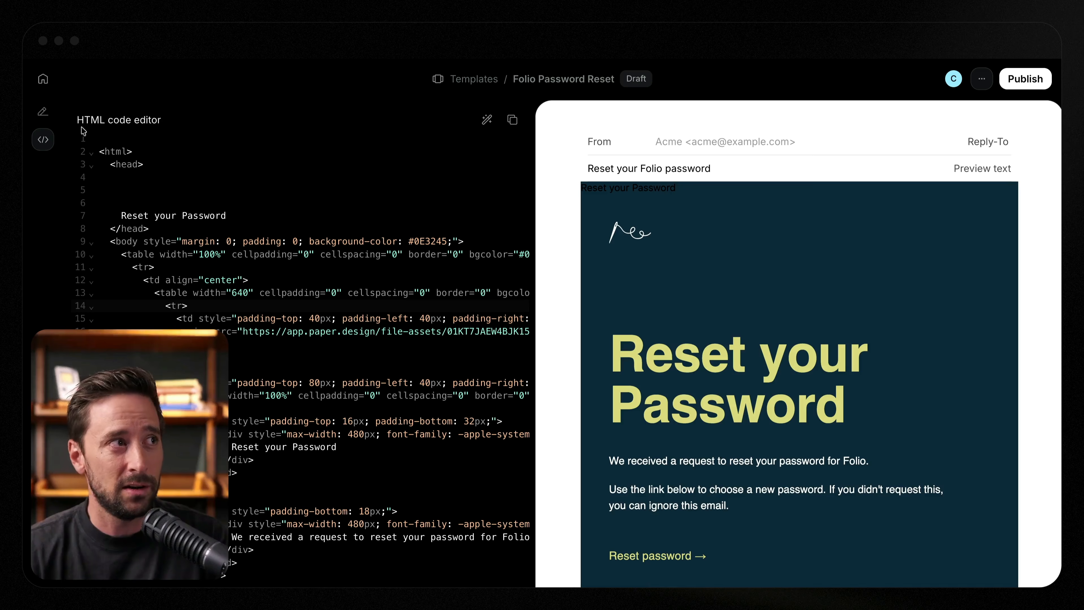
Step: Convert the template's HTML to visual blocks and inspect the Unsubscribe link in the footer
left_click(46, 112)
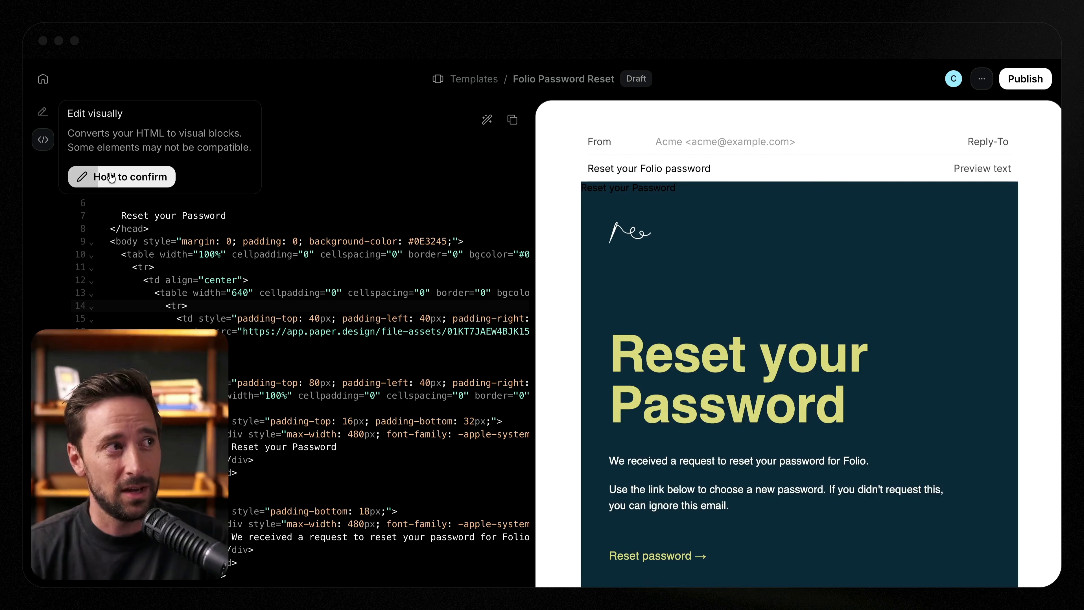
left_click_drag(111, 176, 111, 177)
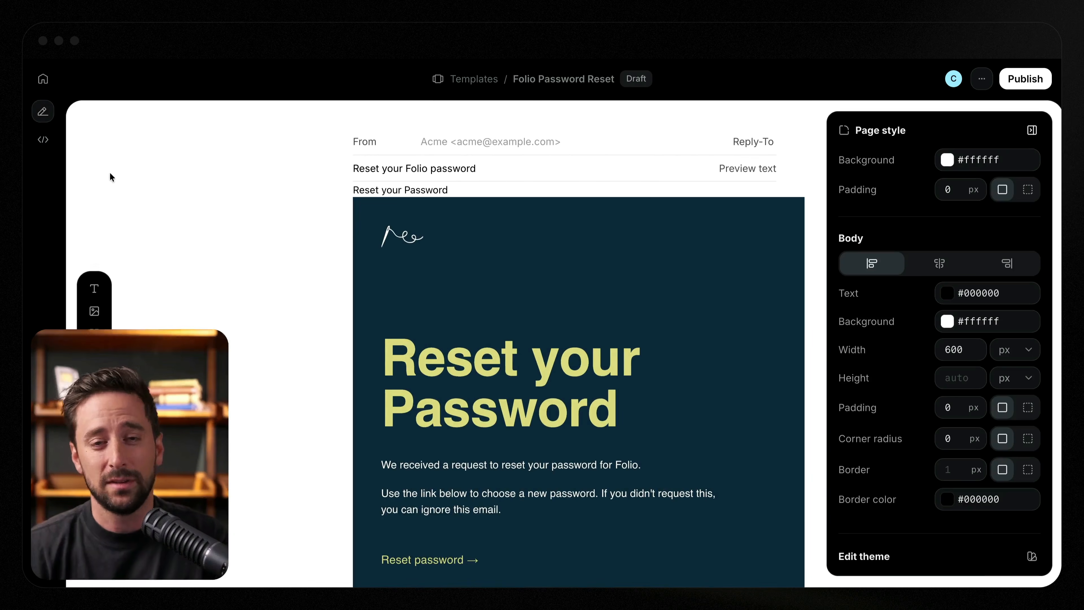
left_click(473, 361)
scroll(525, 408, "down", 5)
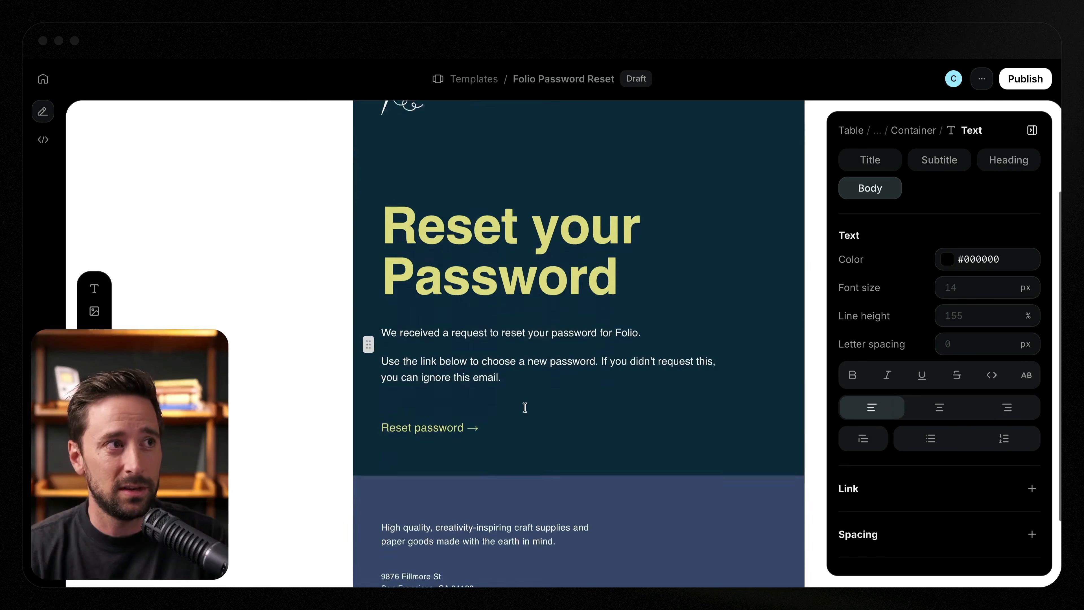
left_click(492, 461)
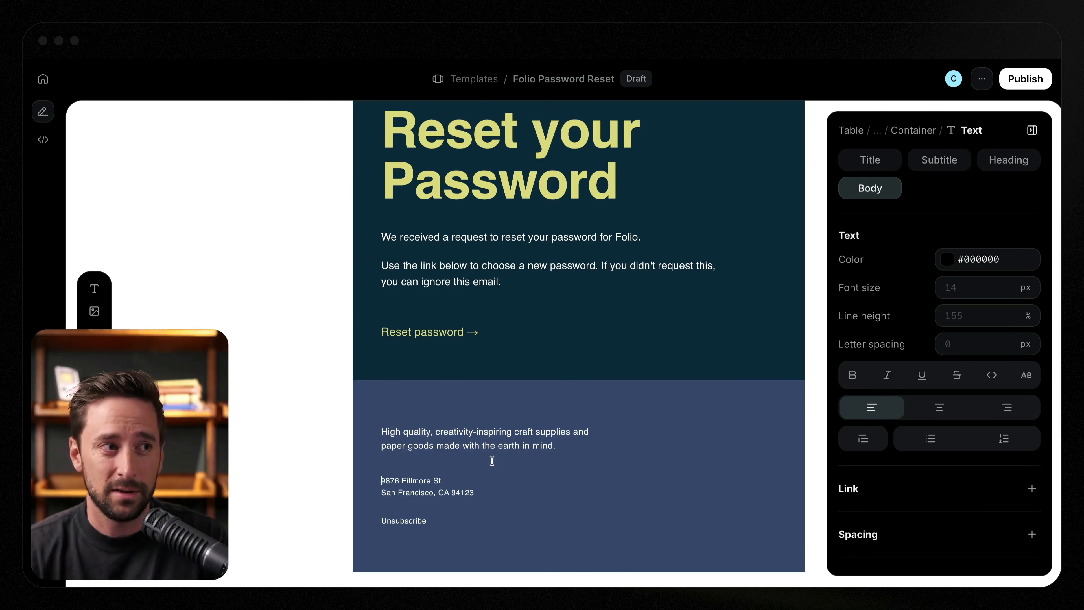
double_click(408, 519)
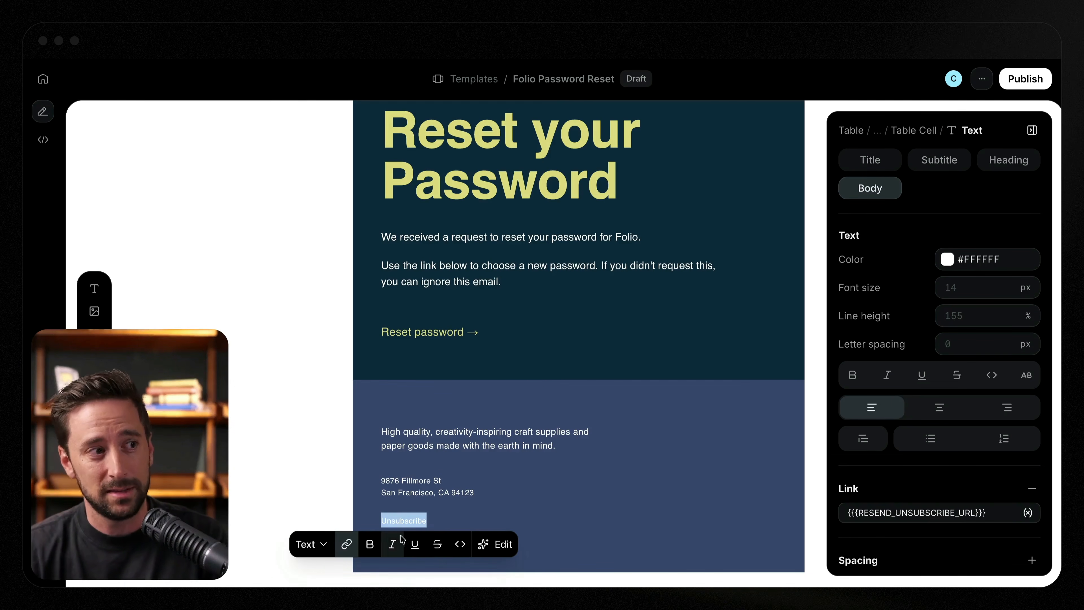
scroll(519, 511, "up", 5)
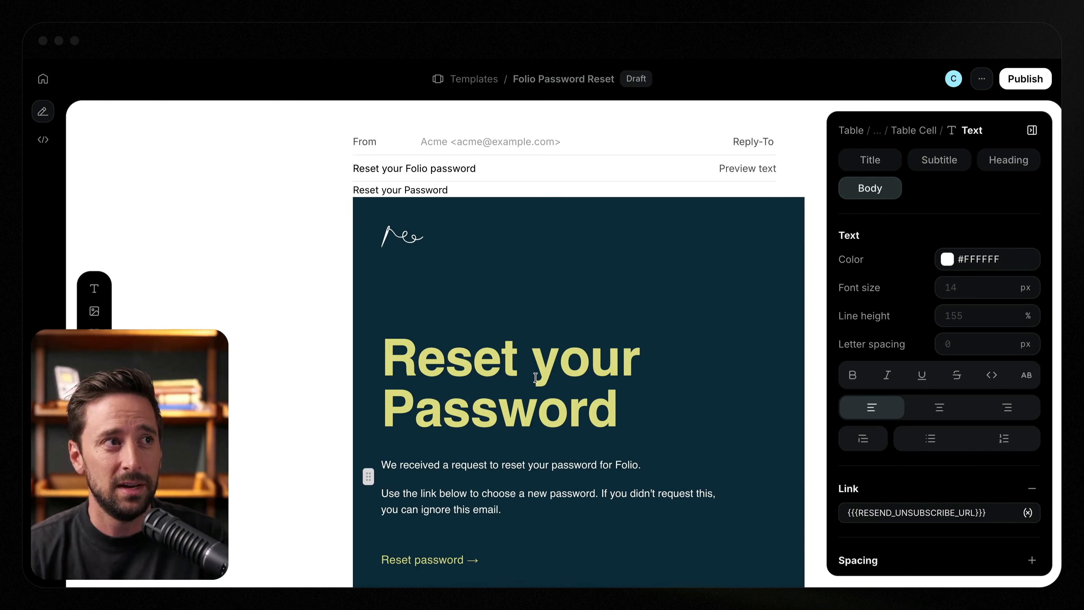
Step: Set the template's sender to Auth, using the suggested address on the updates.waybackstore.dev verified domain
left_click(487, 139)
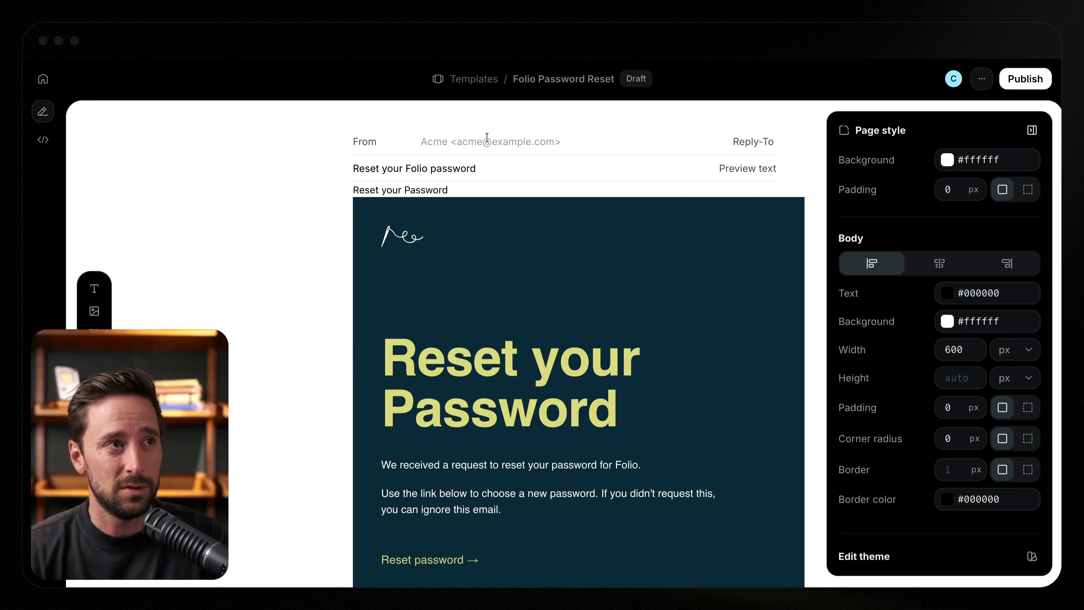
type("Auth")
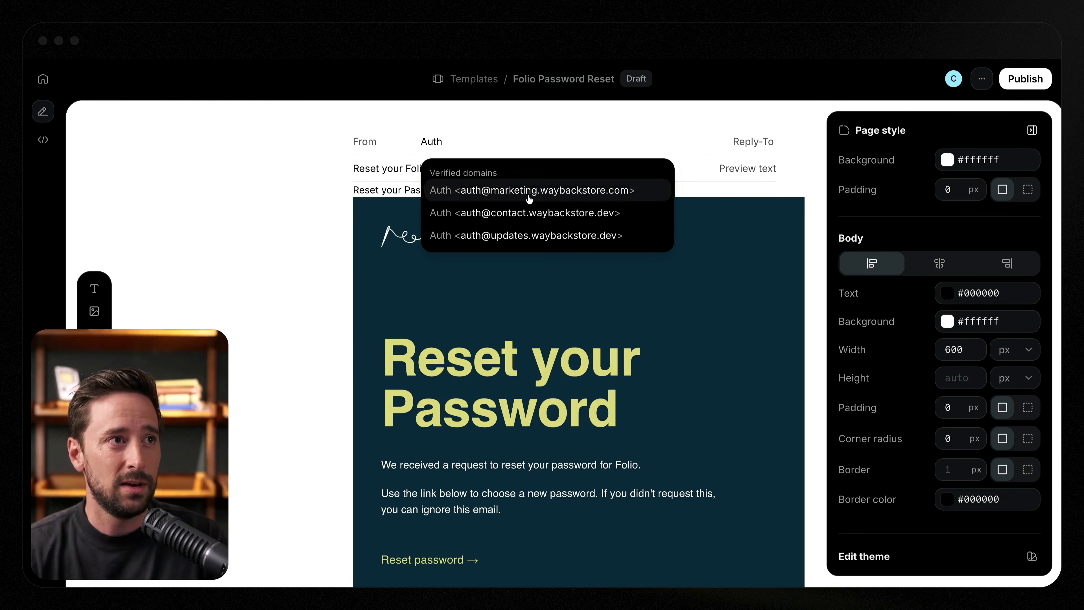
left_click(524, 234)
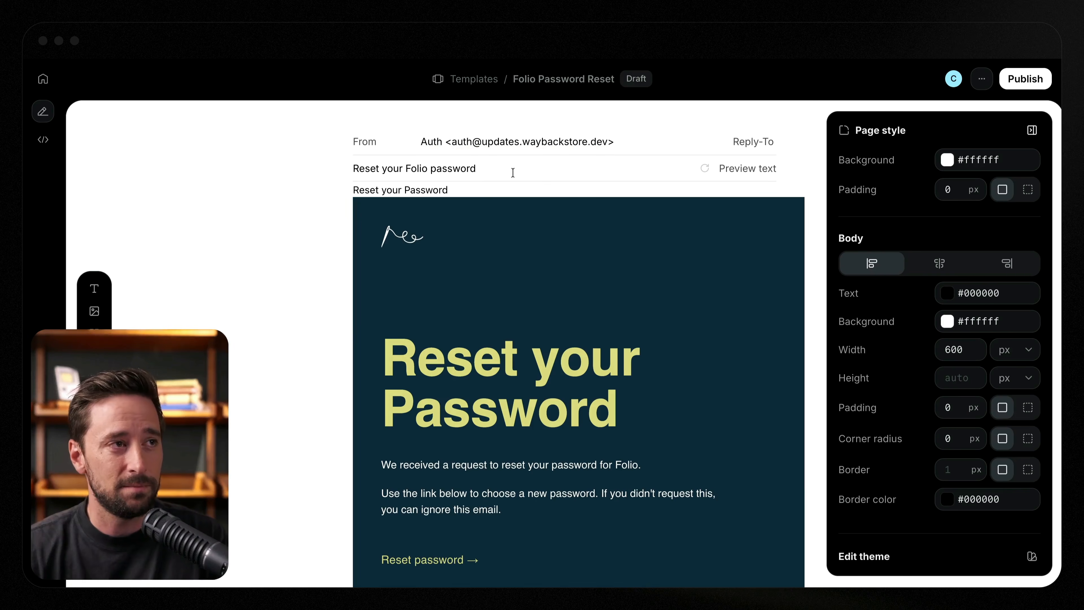
Step: Delete the stray "Reset your Password" text line above the dark teal email body and select the logo image
left_click(543, 191)
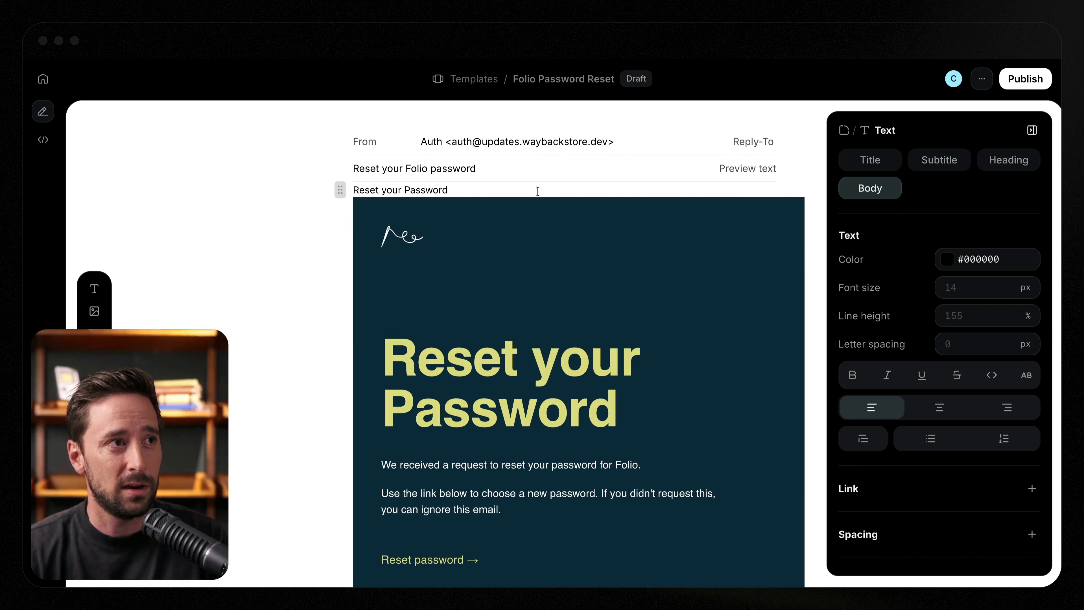
key("ctrl+a")
key("BackSpace")
left_click(403, 236)
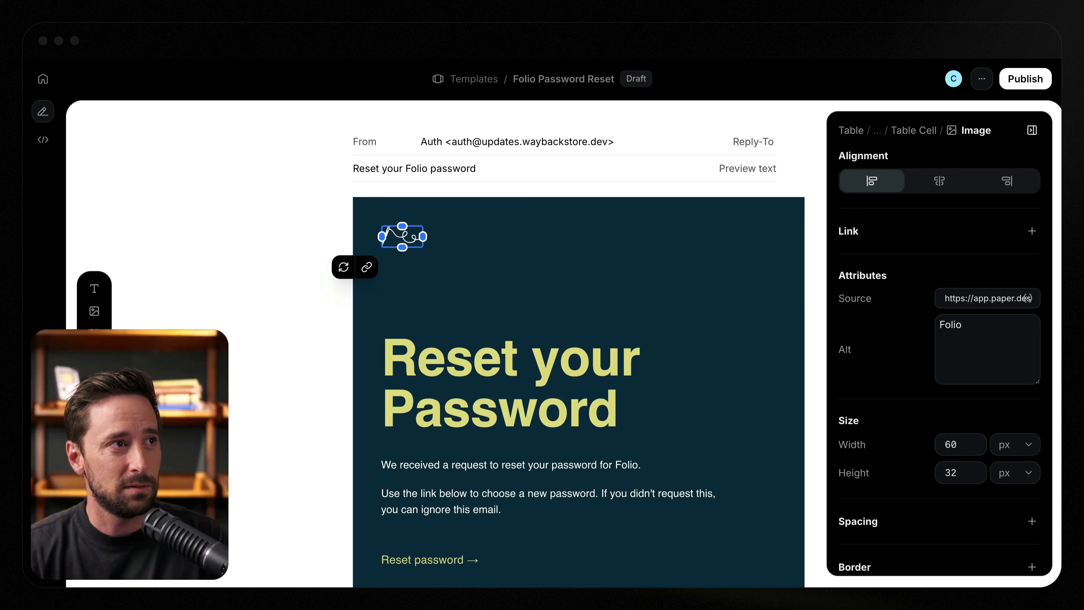
left_click(982, 79)
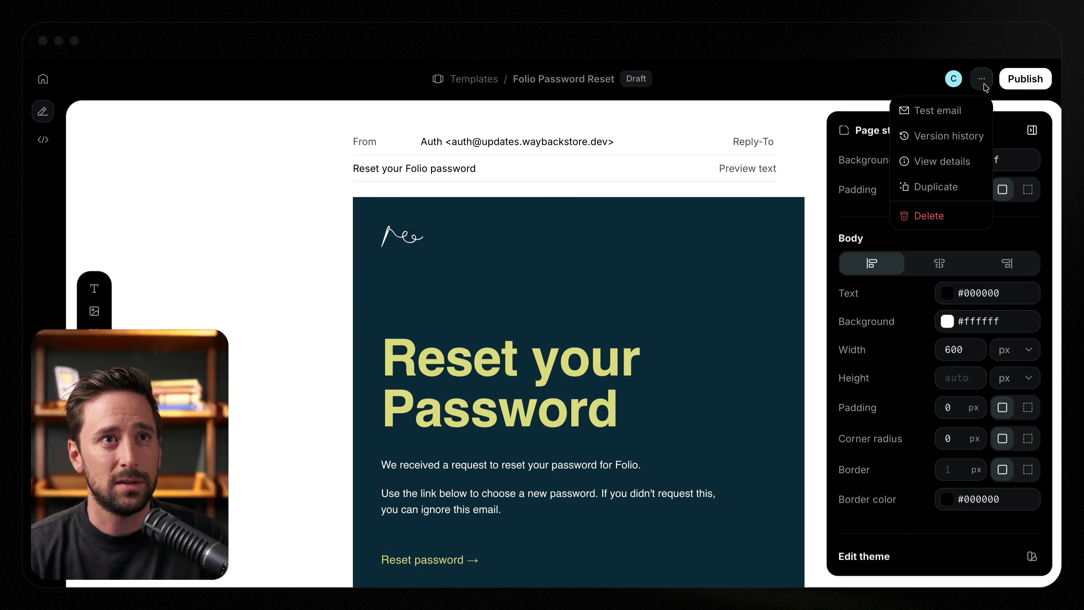
left_click(928, 108)
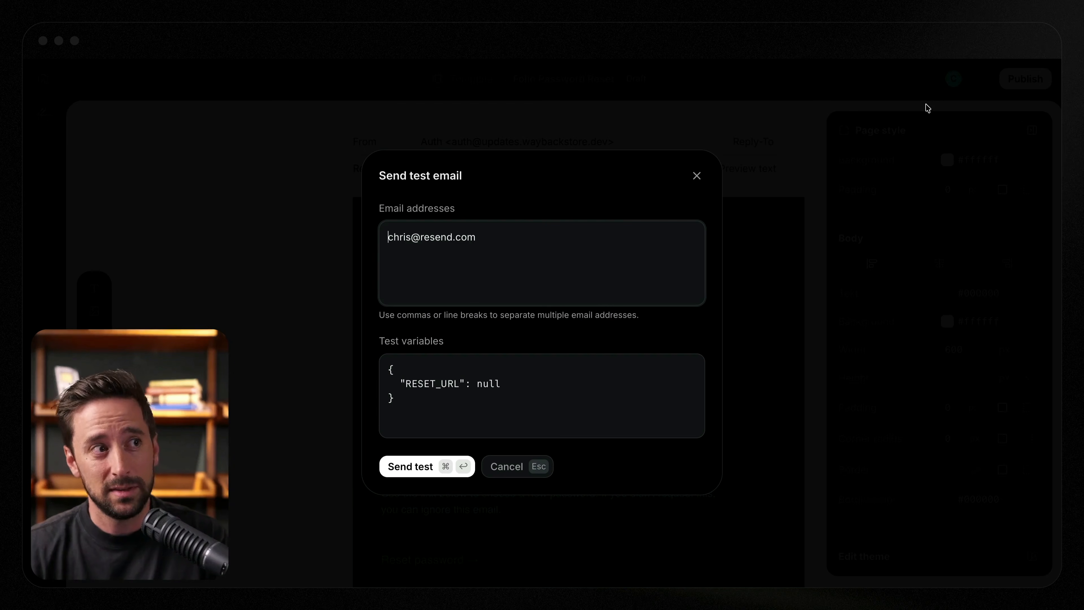
left_click(490, 383)
double_click(490, 383)
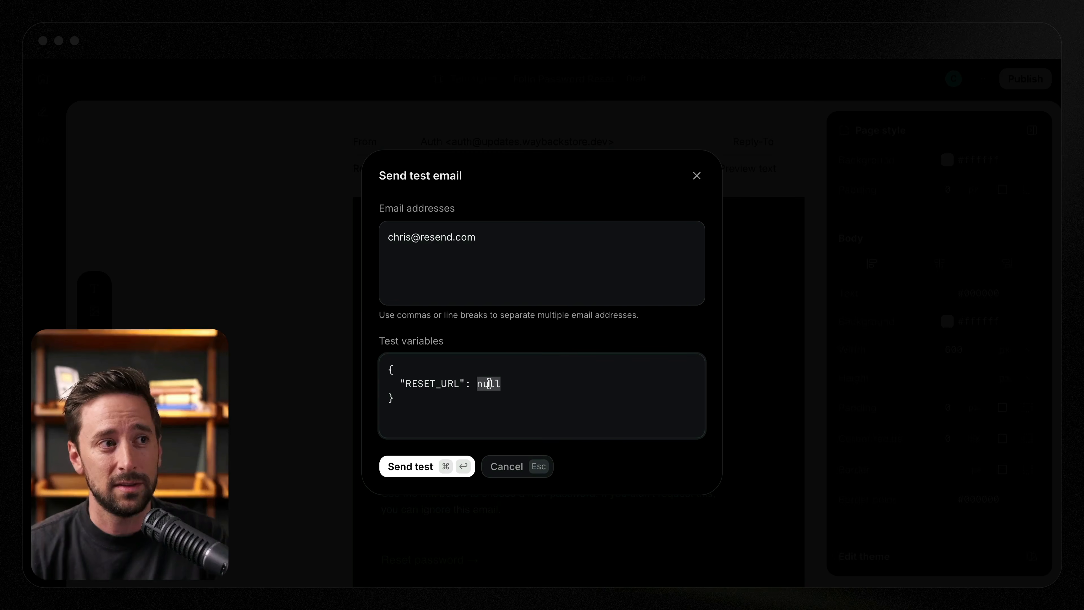
type("http")
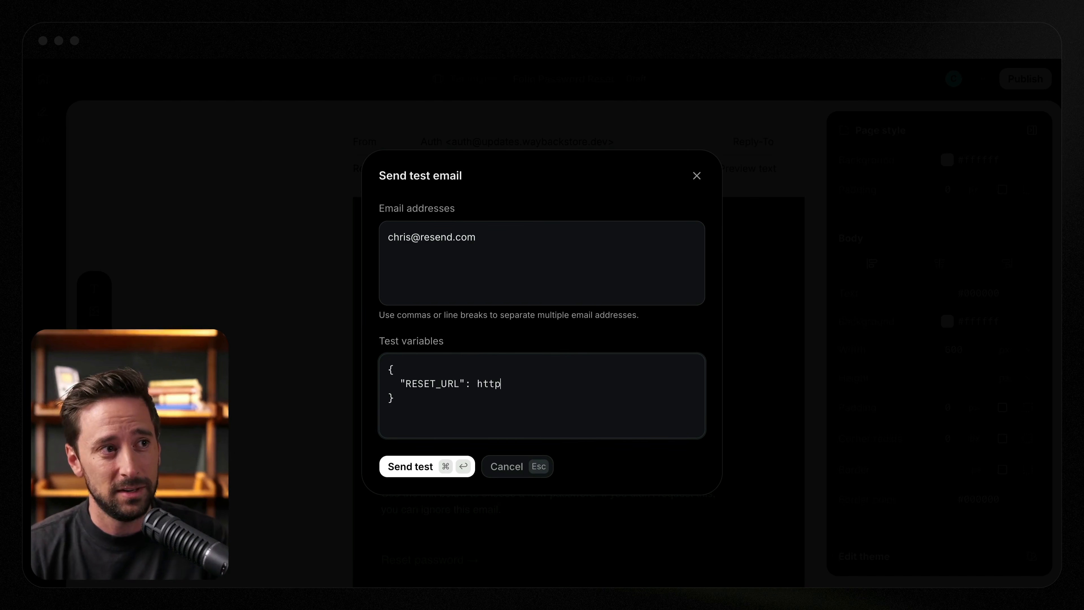
type("s://res")
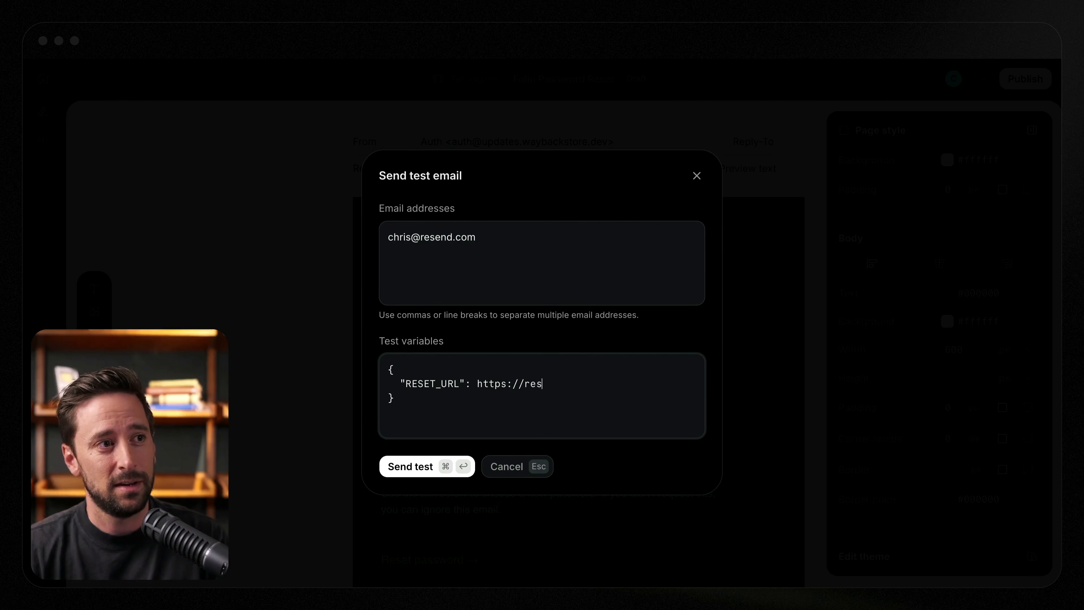
type("end.com")
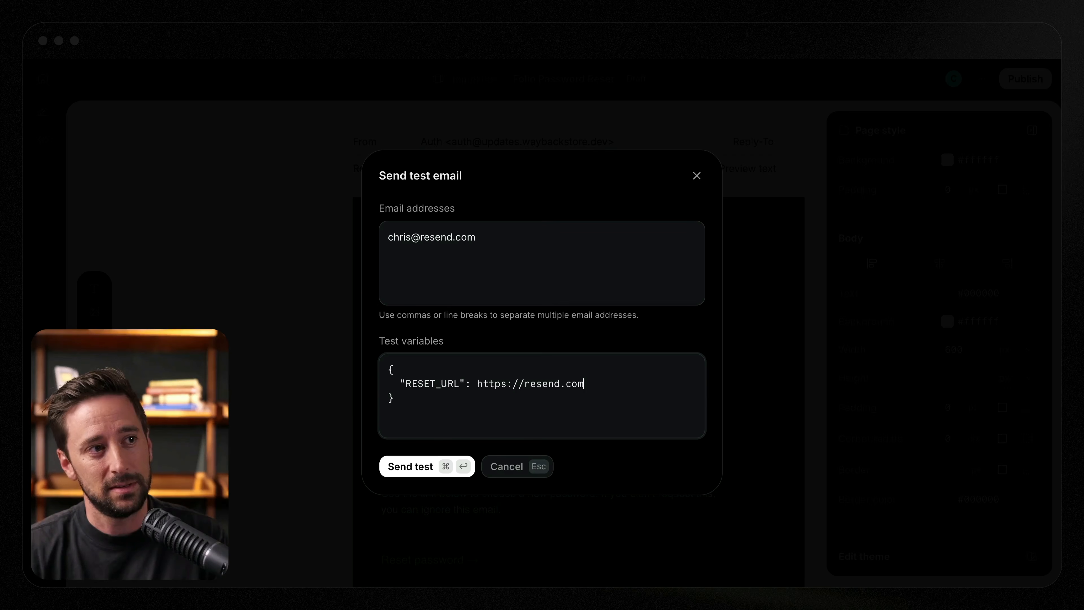
type("\"")
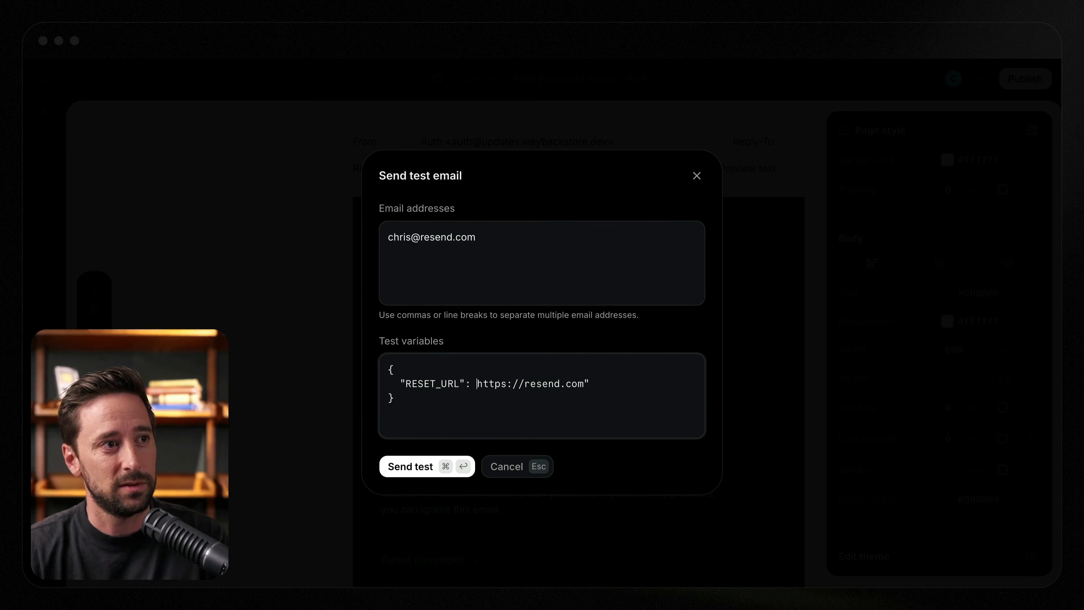
type("\"")
left_click(431, 469)
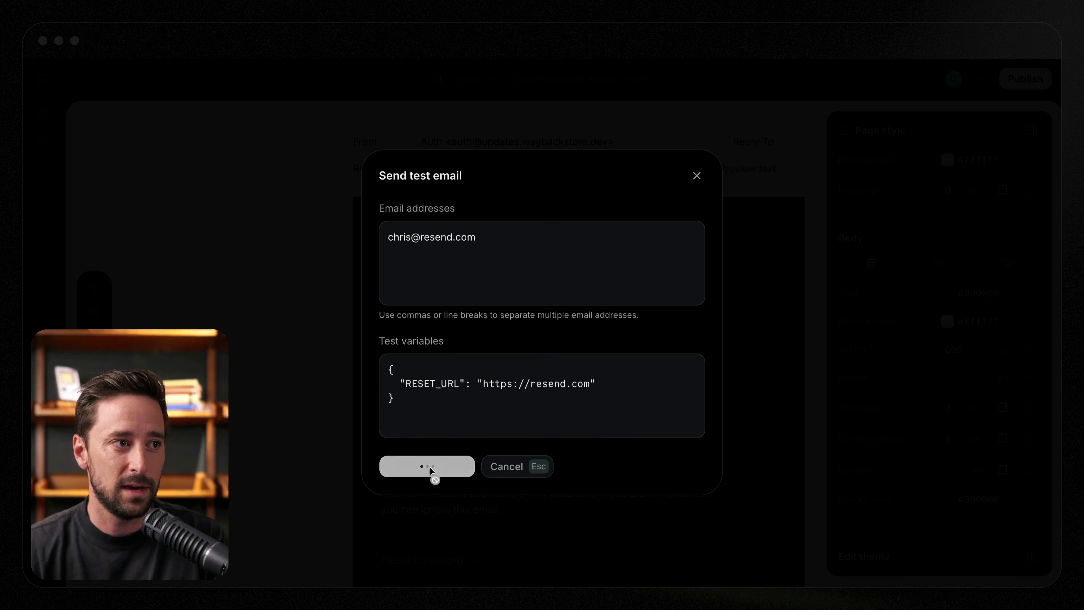